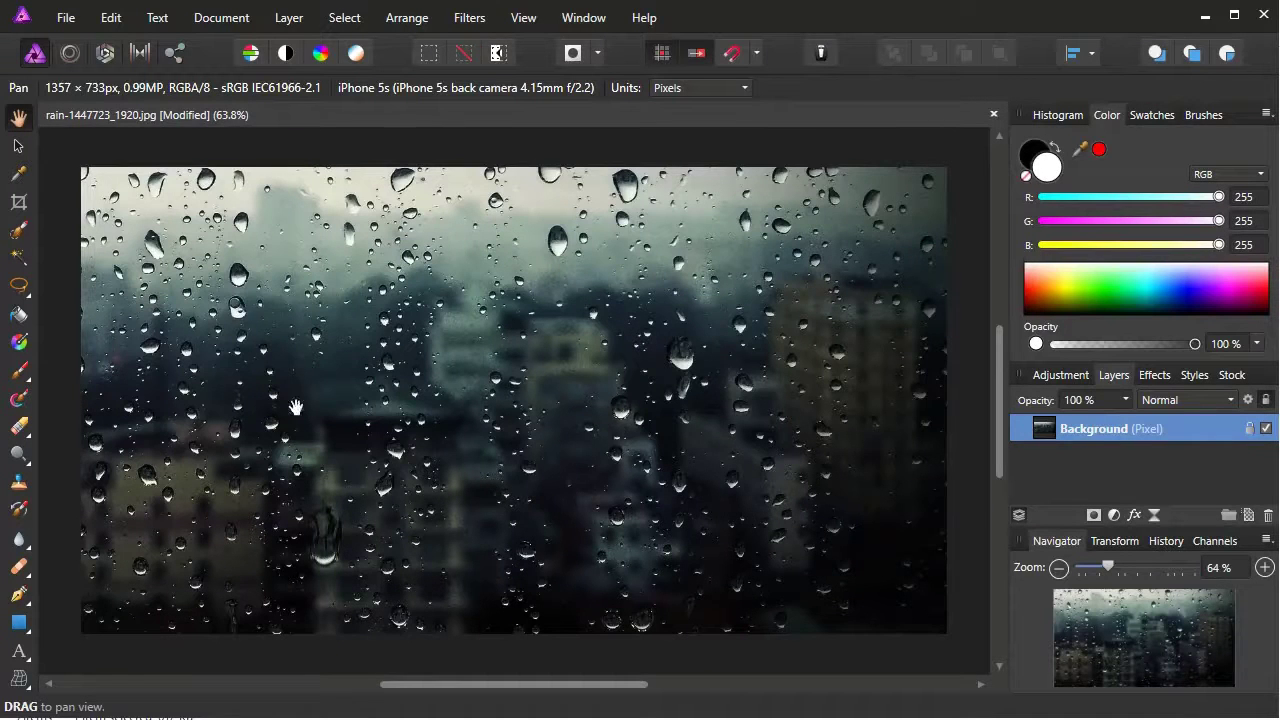
# - Add 'Affinity' as large black Arial artistic text across the middle of the photo
pyautogui.click(18, 650)
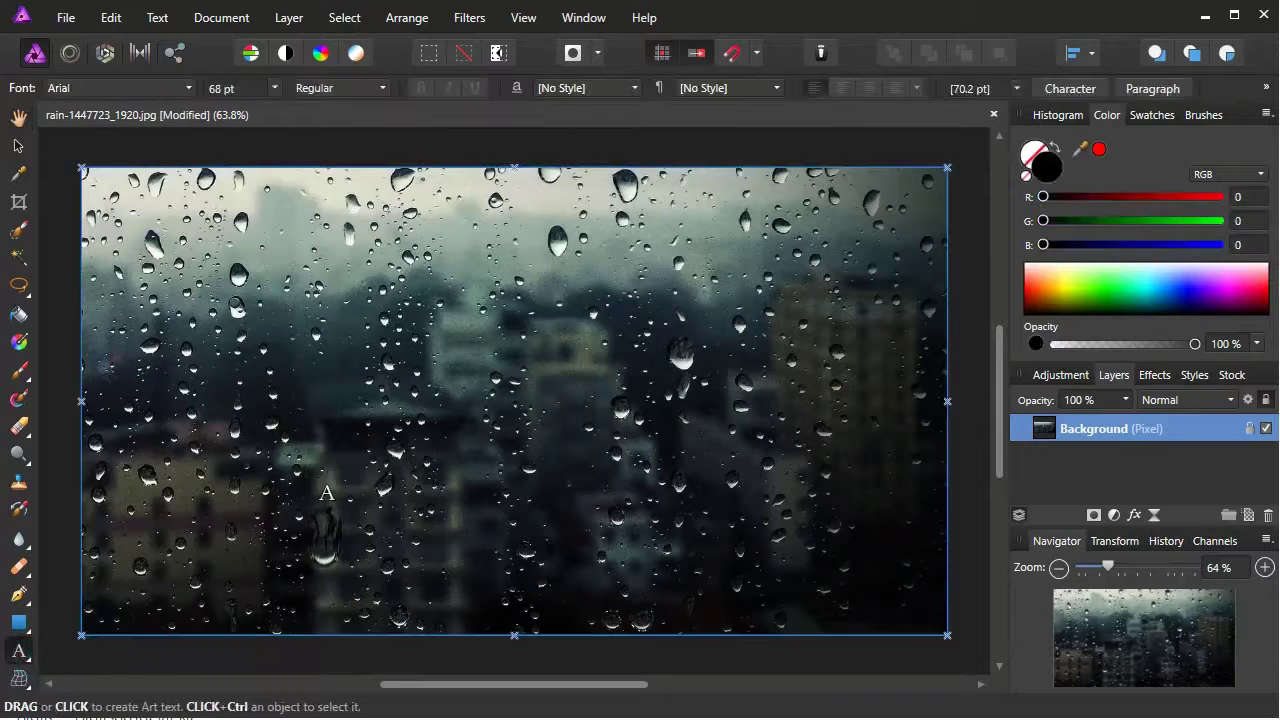
pyautogui.moveTo(369, 406); pyautogui.dragTo(369, 244)
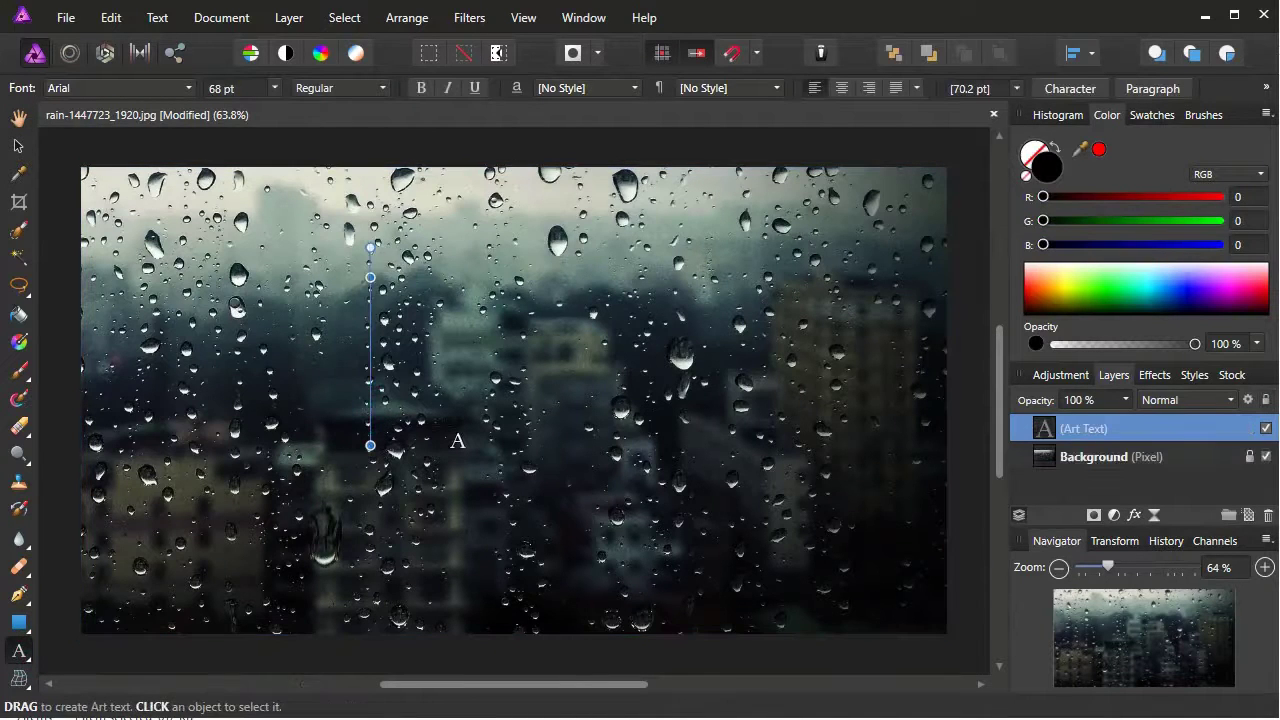
pyautogui.write('Aff')
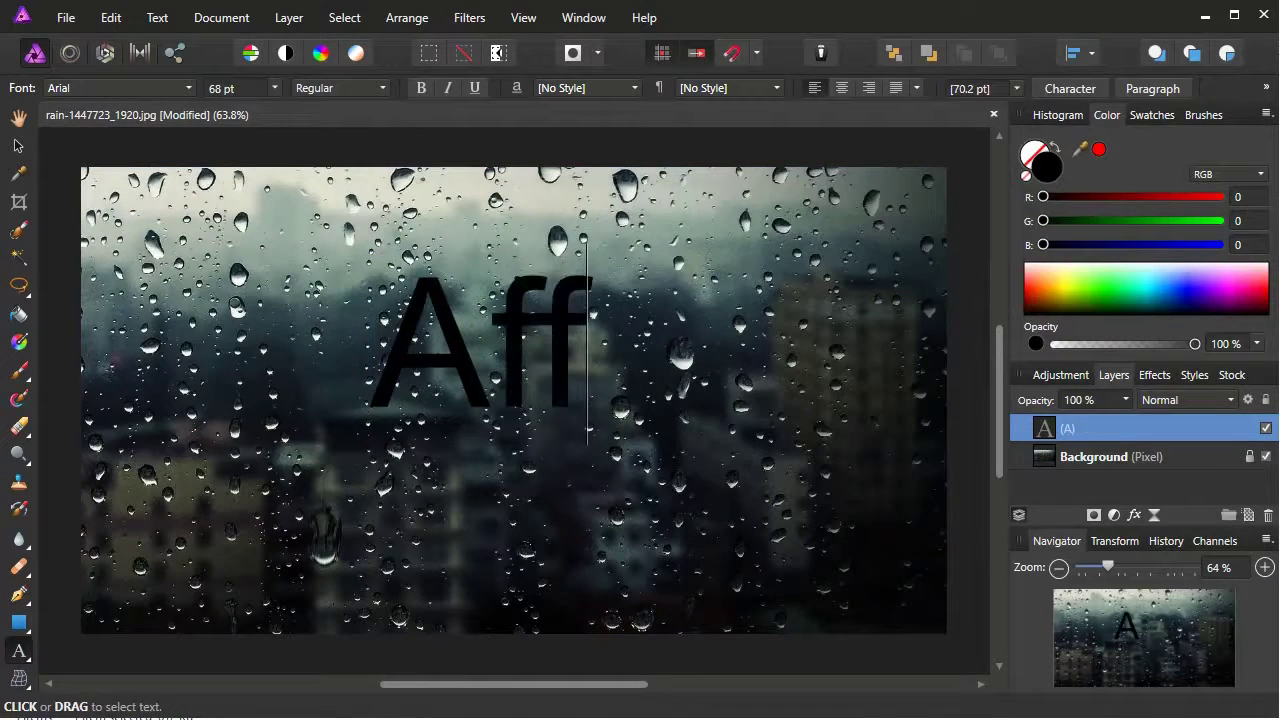
pyautogui.write('inity')
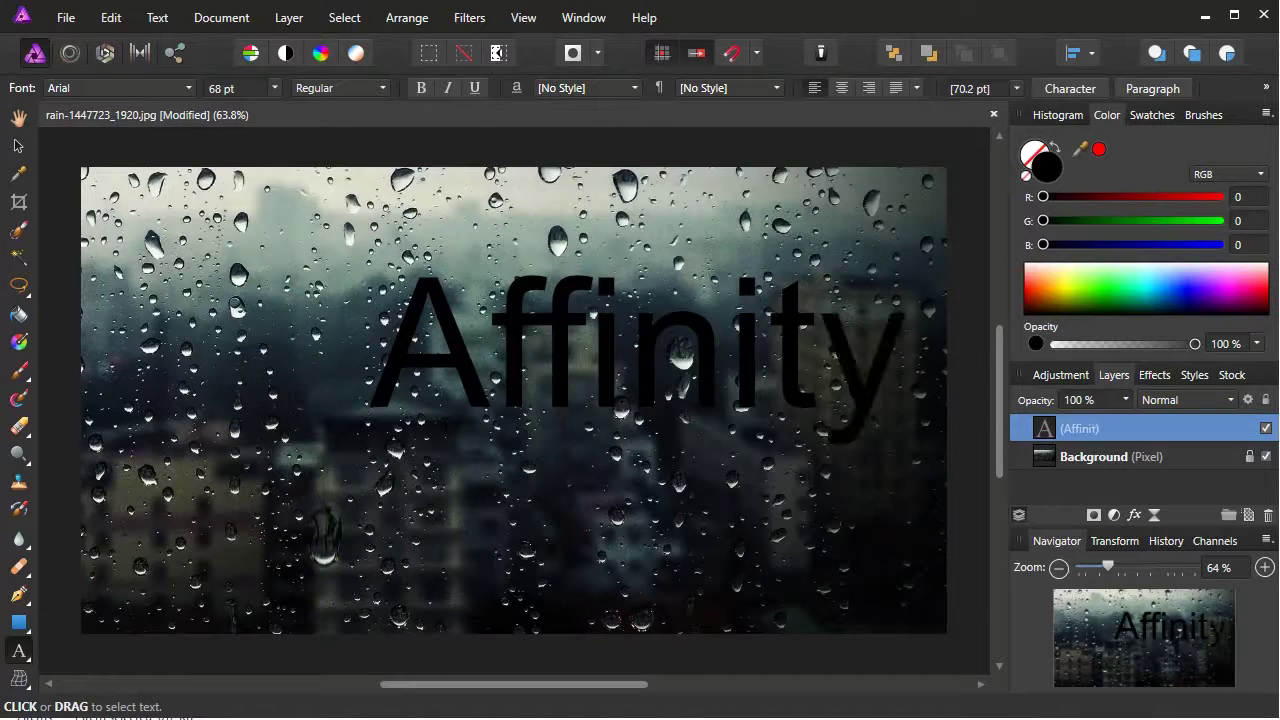
pyautogui.press('Escape')
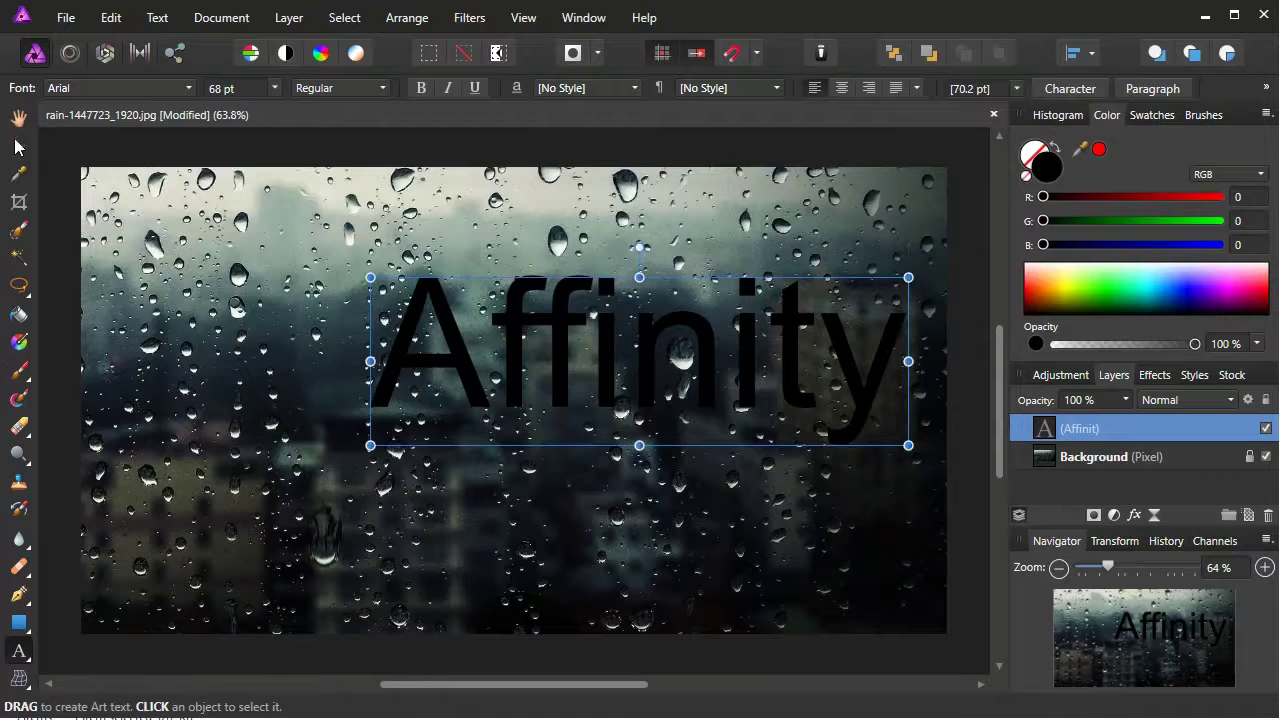
# - Shift the Affinity text left and down, then select all of its characters
pyautogui.click(18, 146)
pyautogui.moveTo(460, 362); pyautogui.dragTo(327, 389)
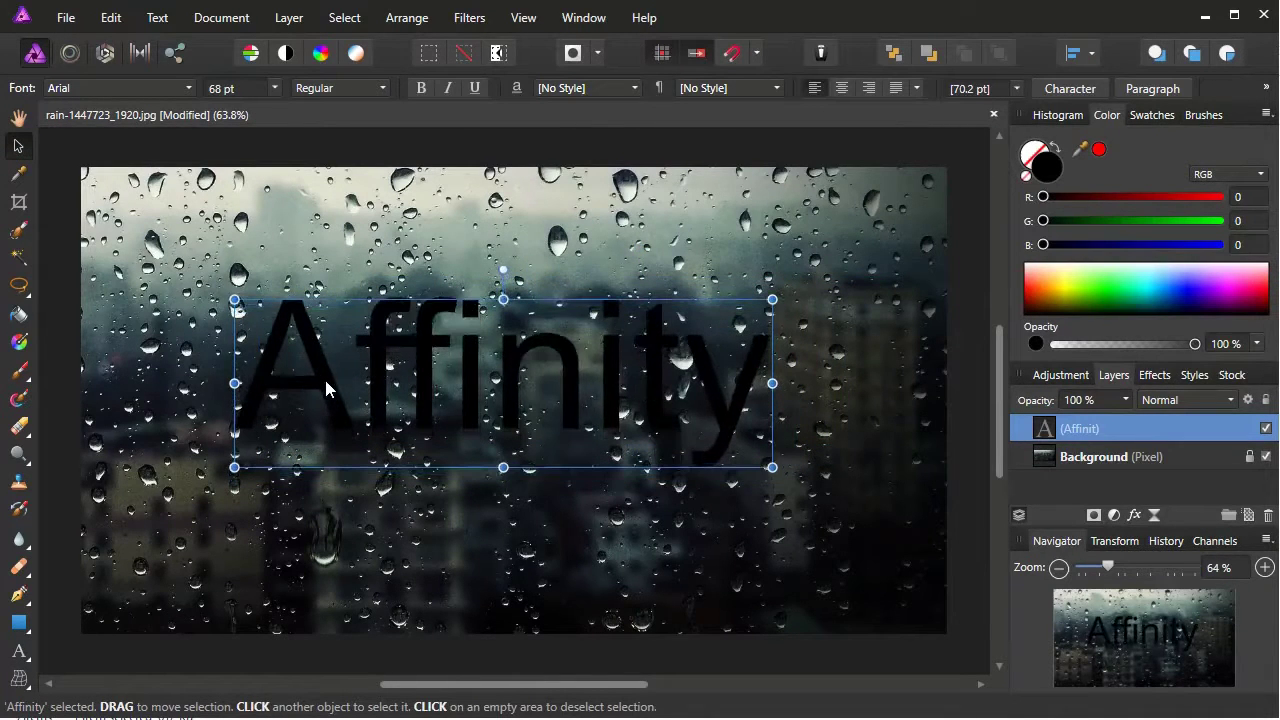
pyautogui.moveTo(326, 389); pyautogui.dragTo(332, 382)
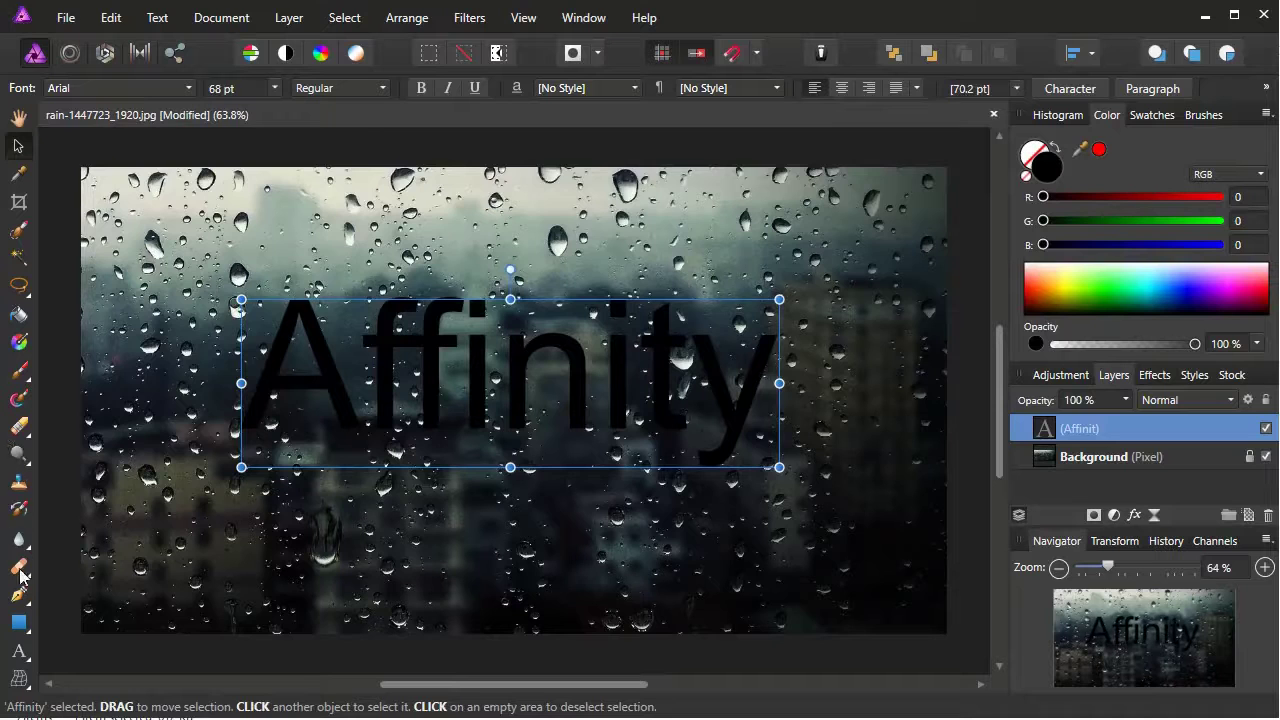
pyautogui.click(18, 651)
pyautogui.click(450, 371)
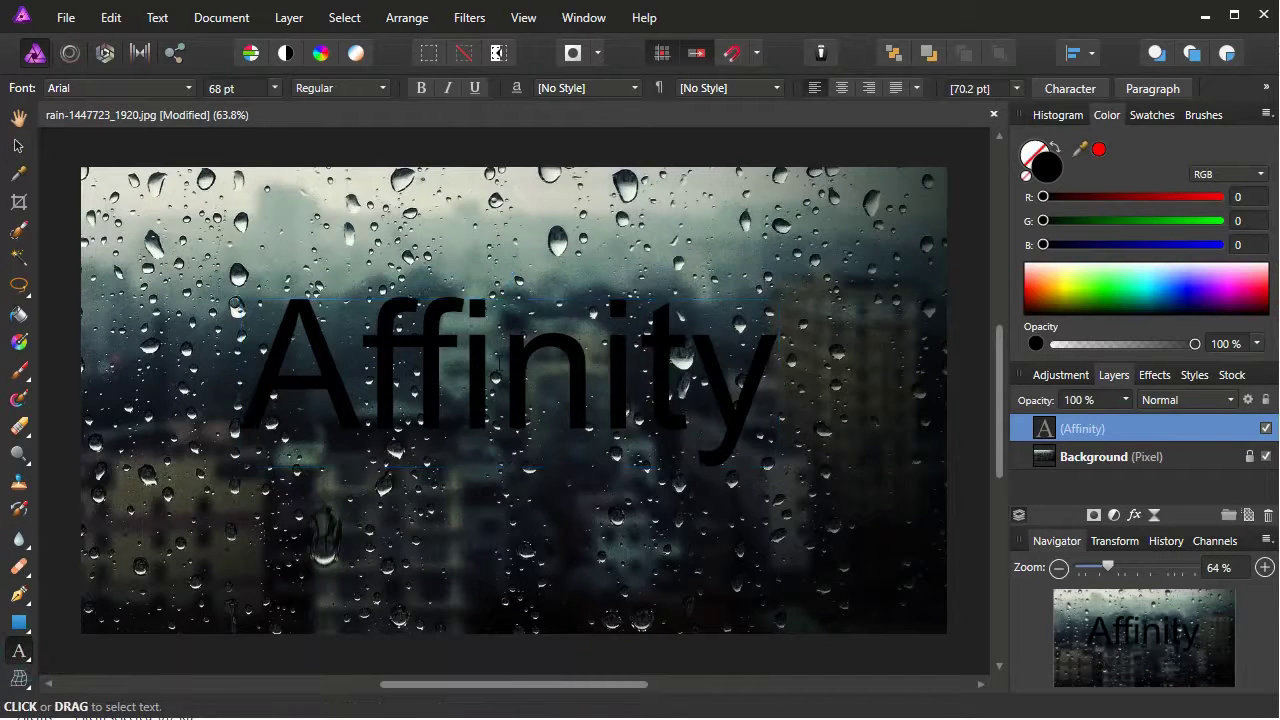
pyautogui.hotkey('ctrl', 'a')
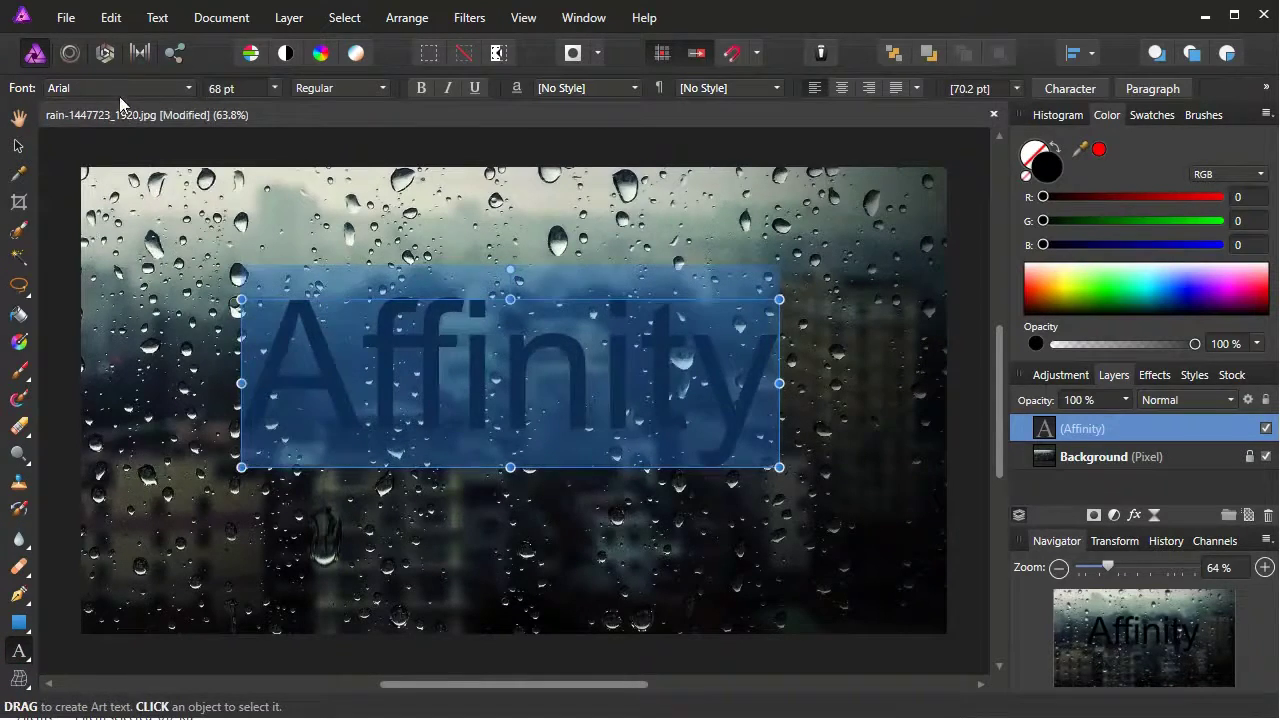
# - Switch the Affinity lettering to the MV Boli font and nudge it slightly left
pyautogui.click(118, 88)
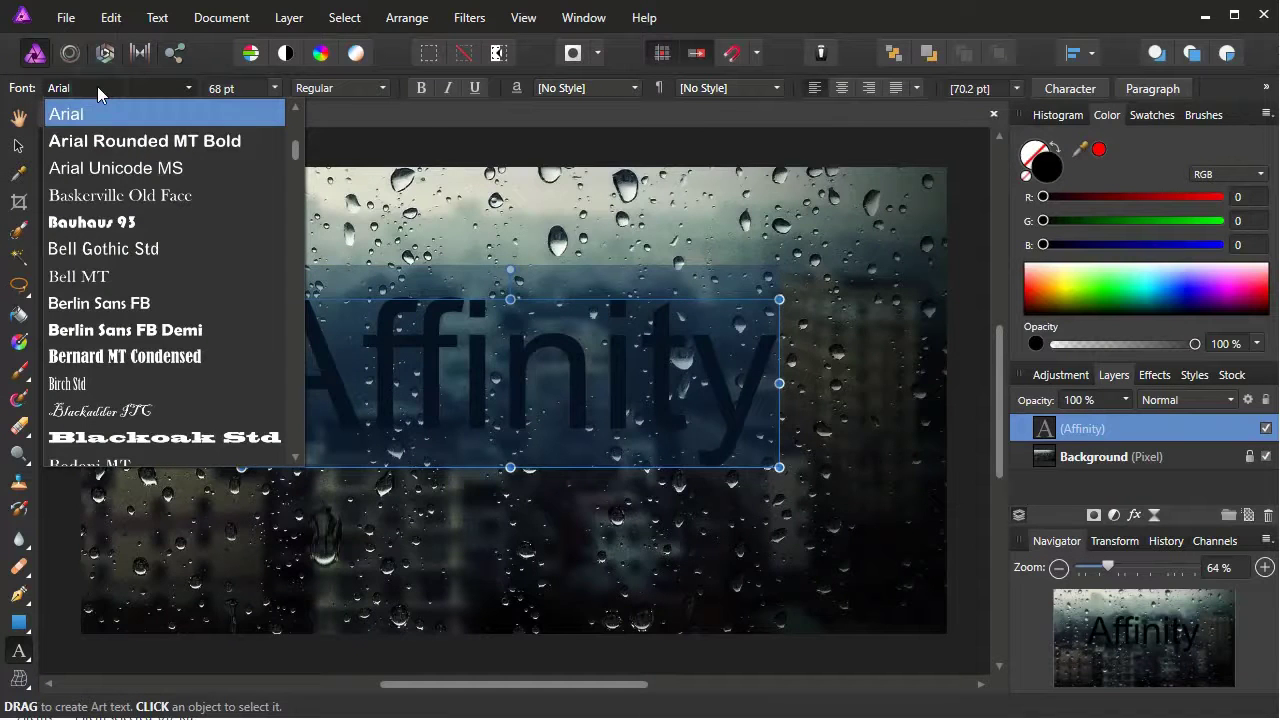
pyautogui.scroll(4, 97, 86)
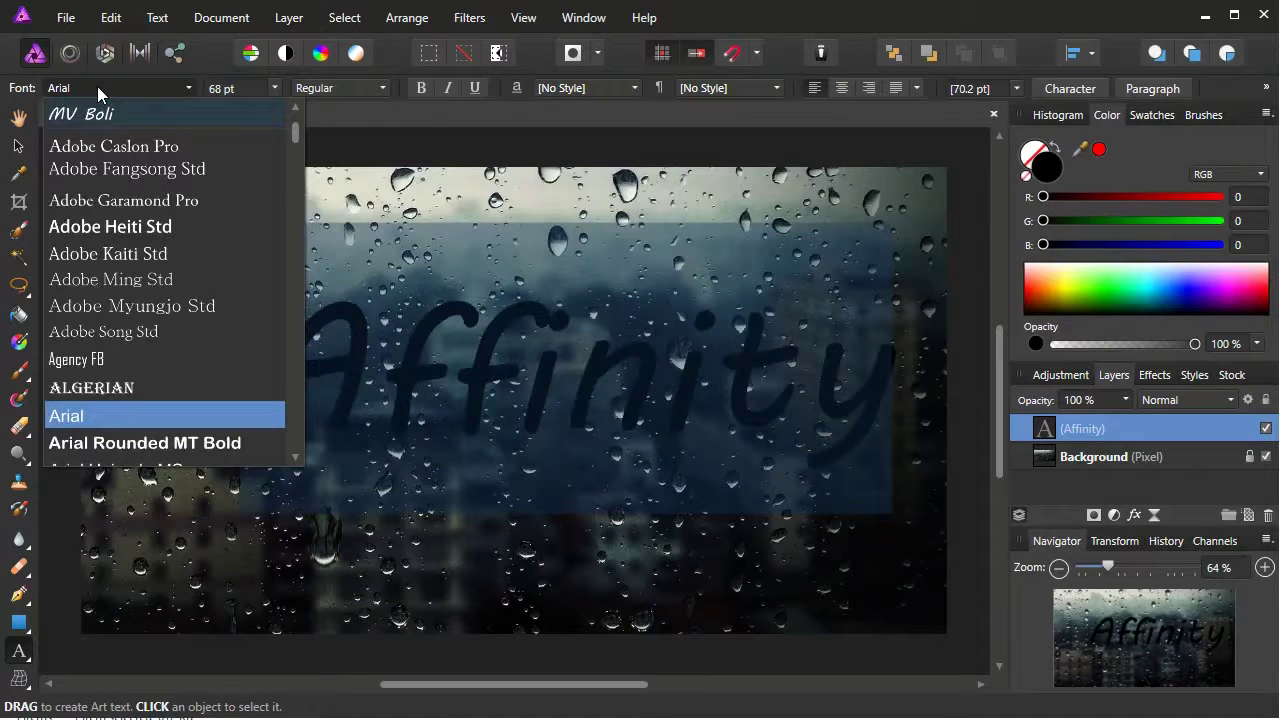
pyautogui.click(120, 114)
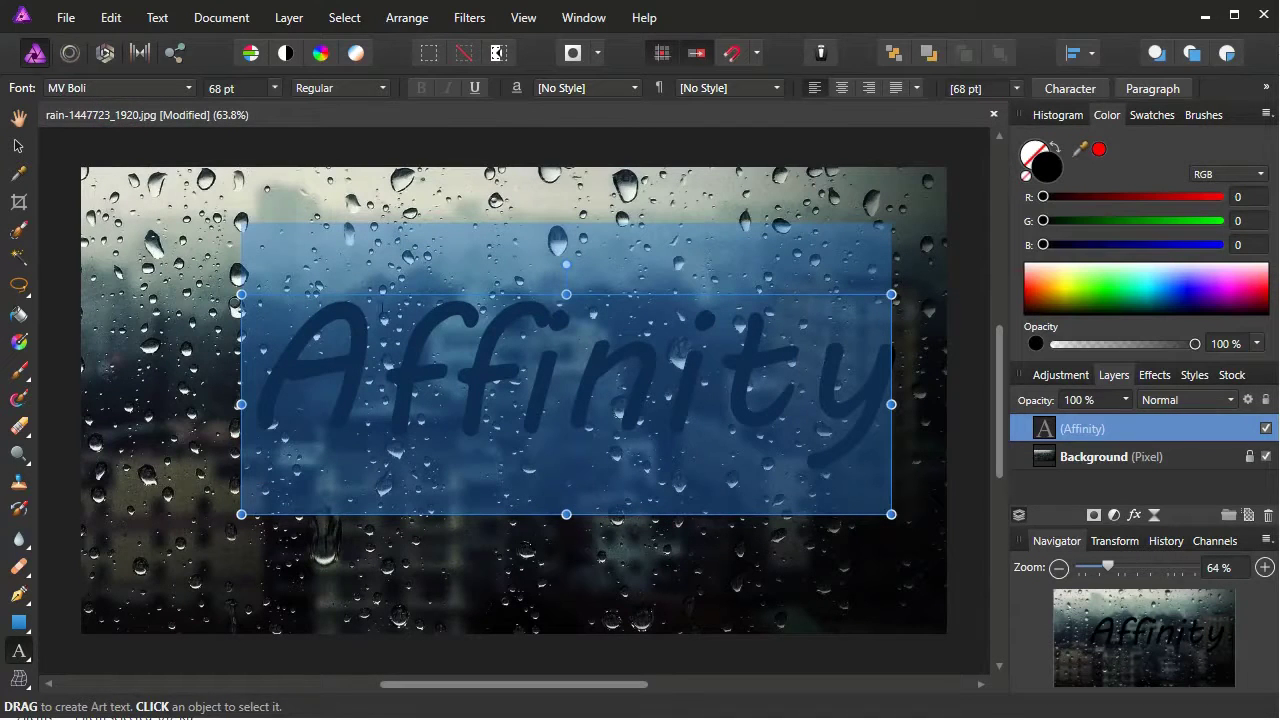
pyautogui.click(16, 147)
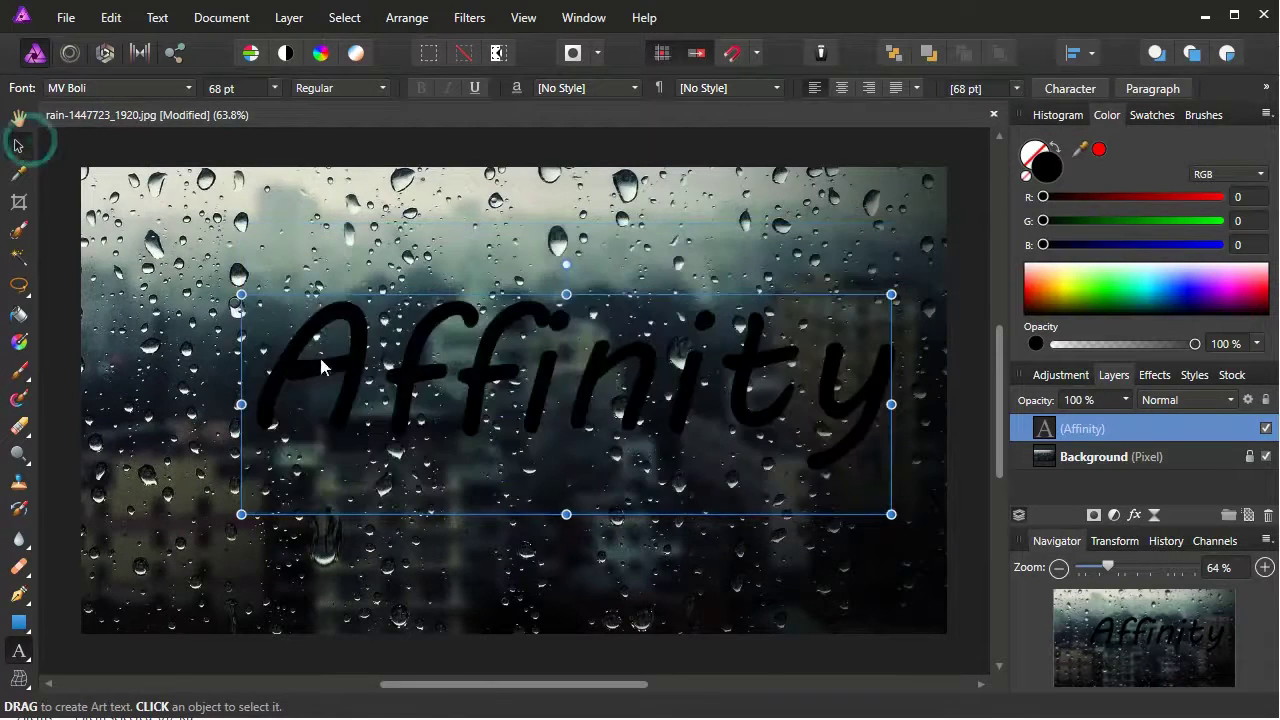
pyautogui.moveTo(344, 373); pyautogui.dragTo(287, 389)
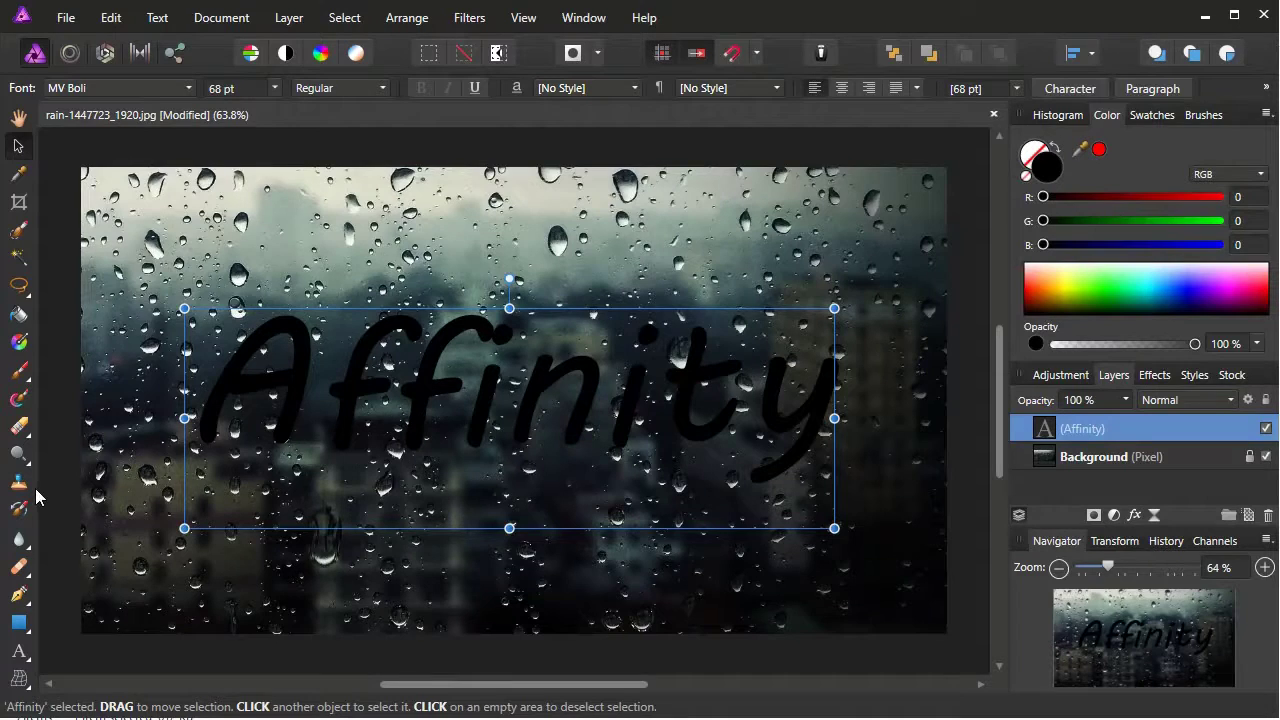
# - Rasterise the MV Boli Affinity text layer into a pixel layer
pyautogui.click(20, 655)
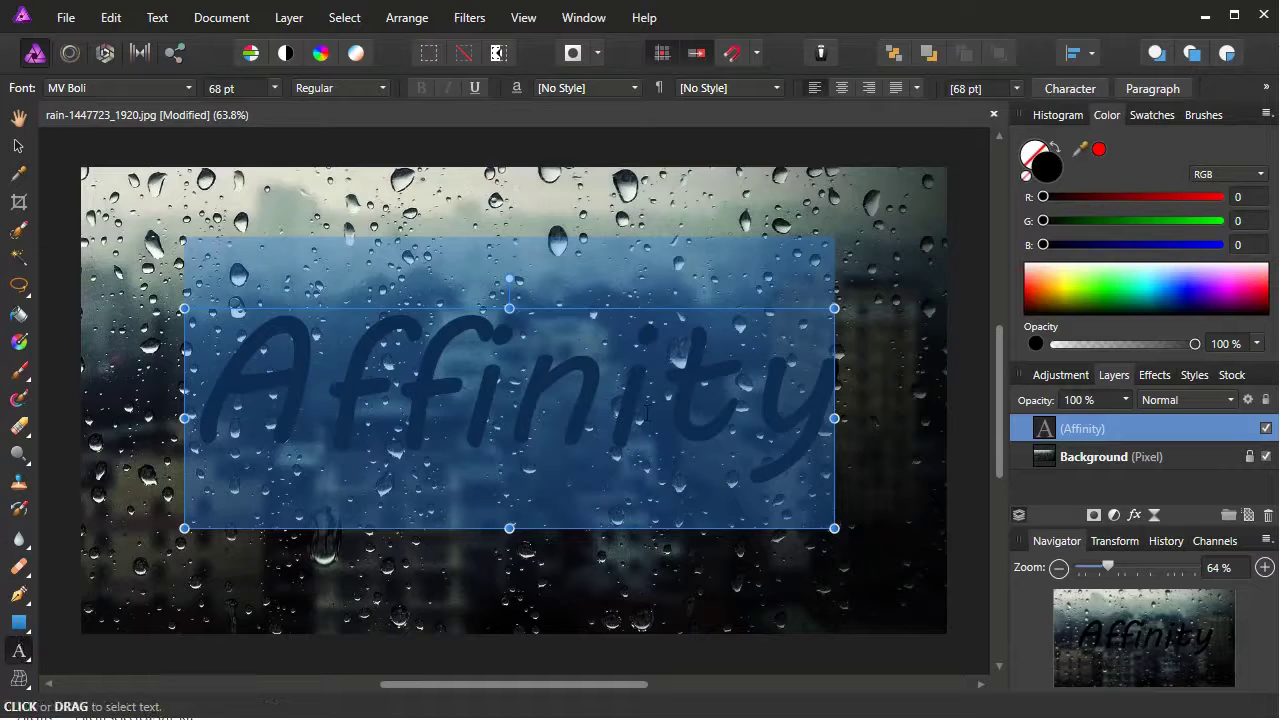
pyautogui.click(18, 145)
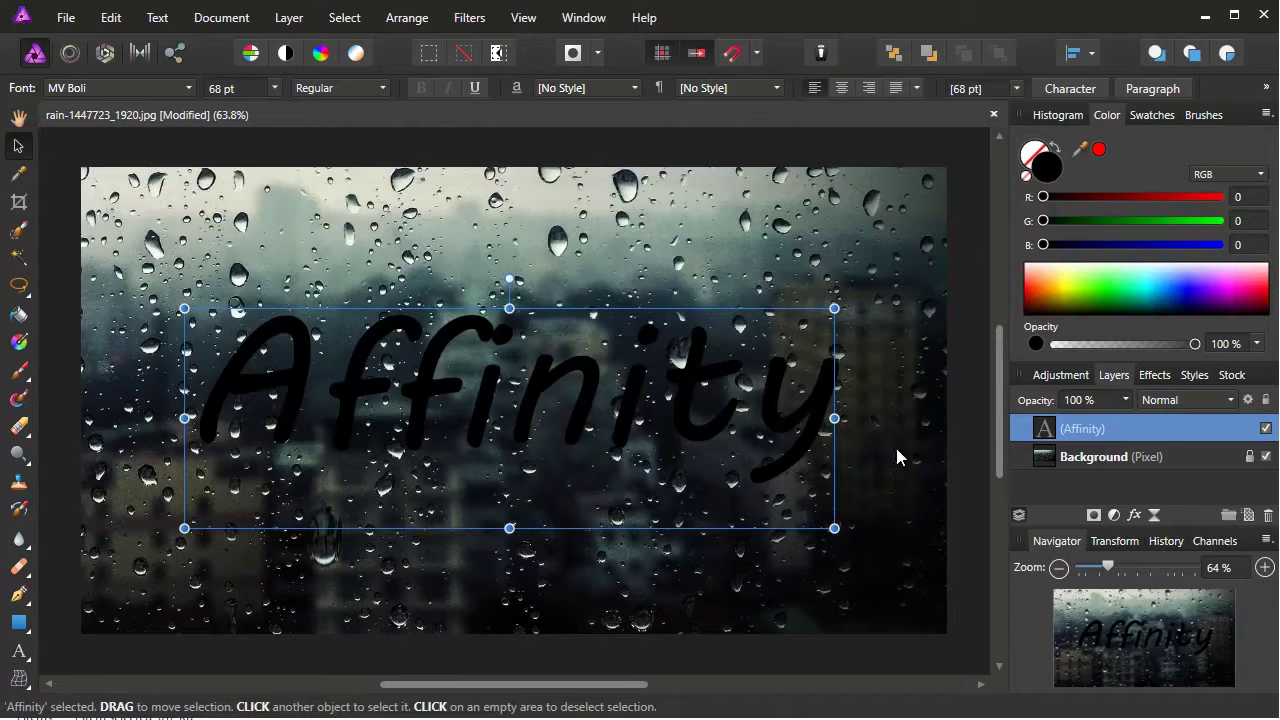
pyautogui.rightClick(1189, 430)
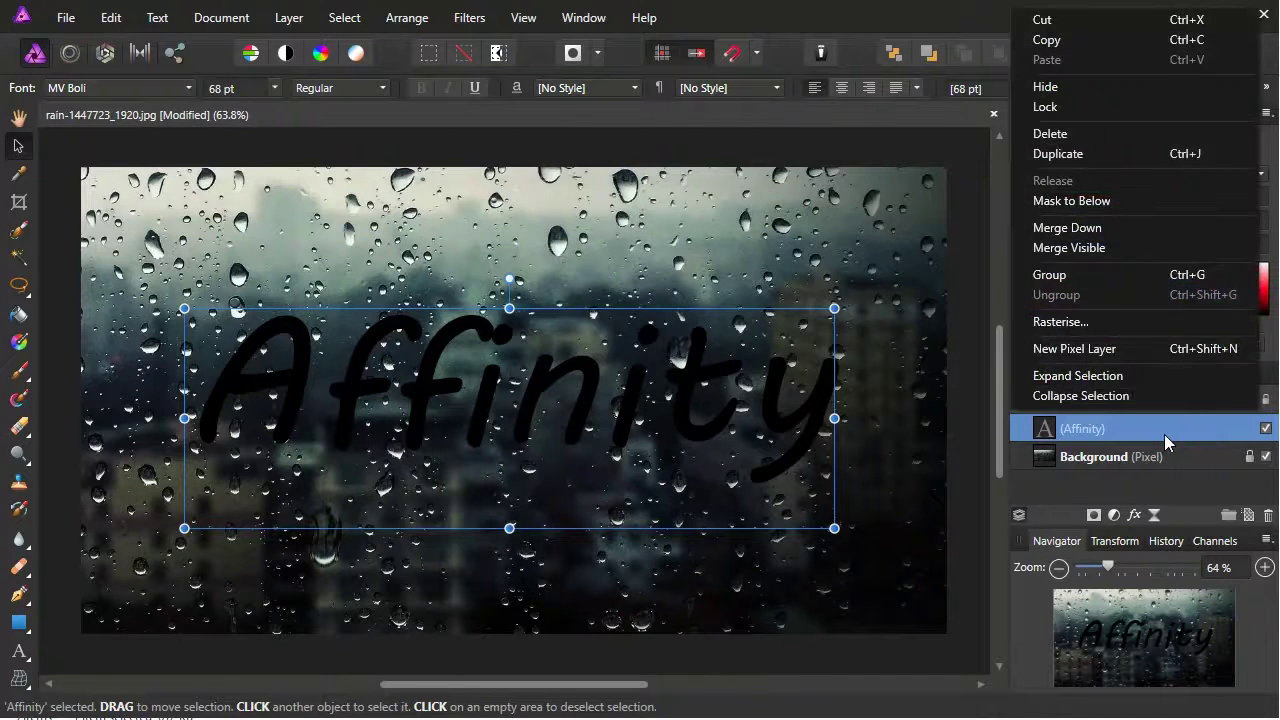
pyautogui.click(1098, 322)
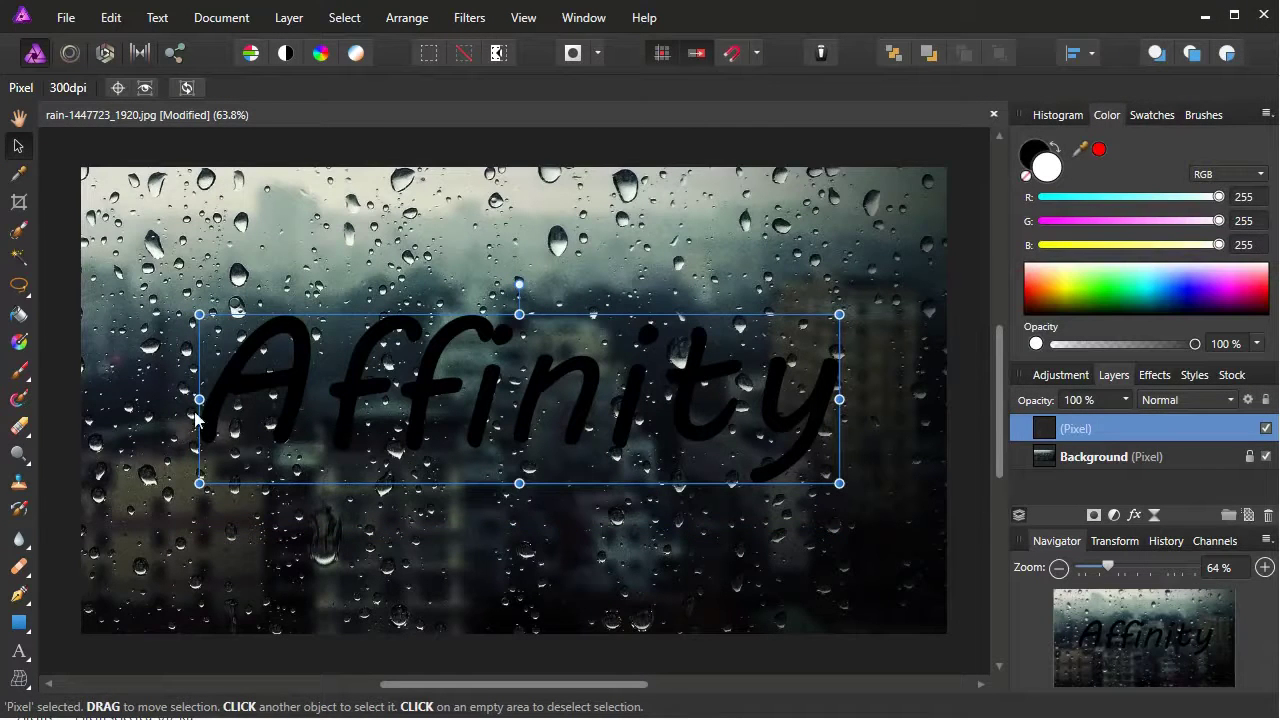
# - Zoom in on the lettering and lasso both i dots with a new freehand selection
pyautogui.press('z')
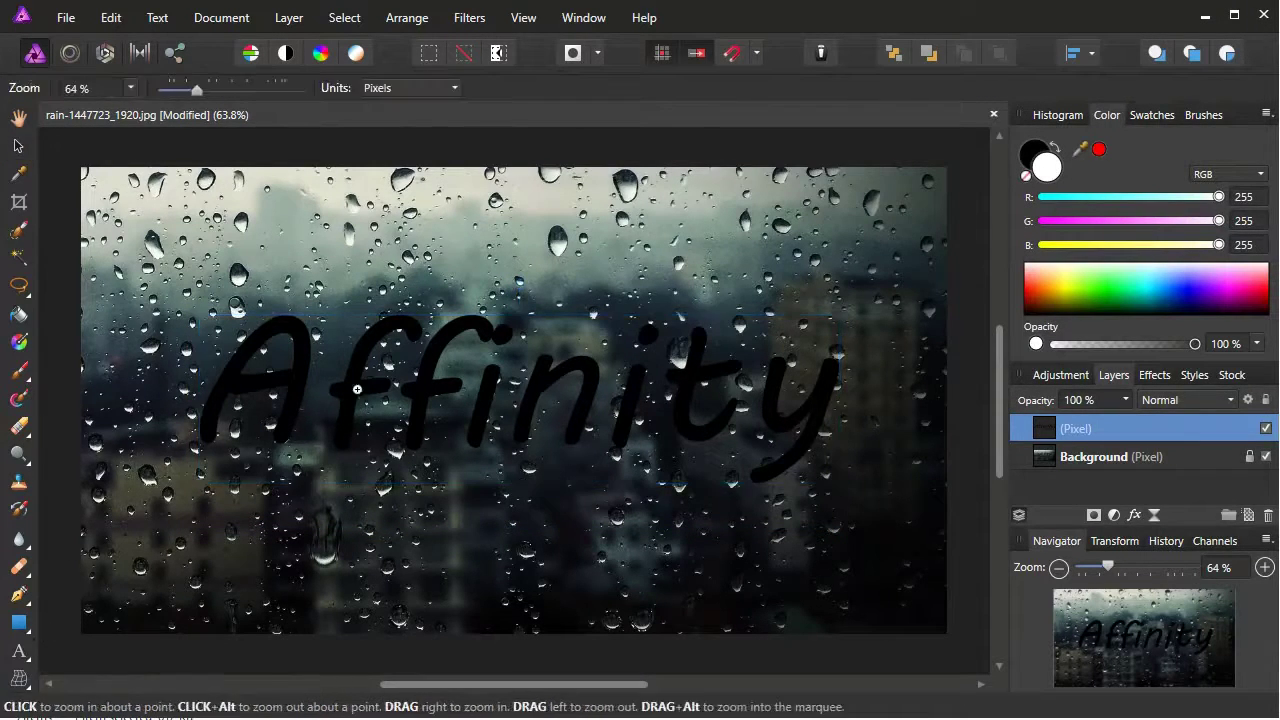
pyautogui.moveTo(460, 279)
pyautogui.mouseDown()
pyautogui.moveTo(1018, 360)
pyautogui.moveTo(1000, 413)
pyautogui.mouseUp()
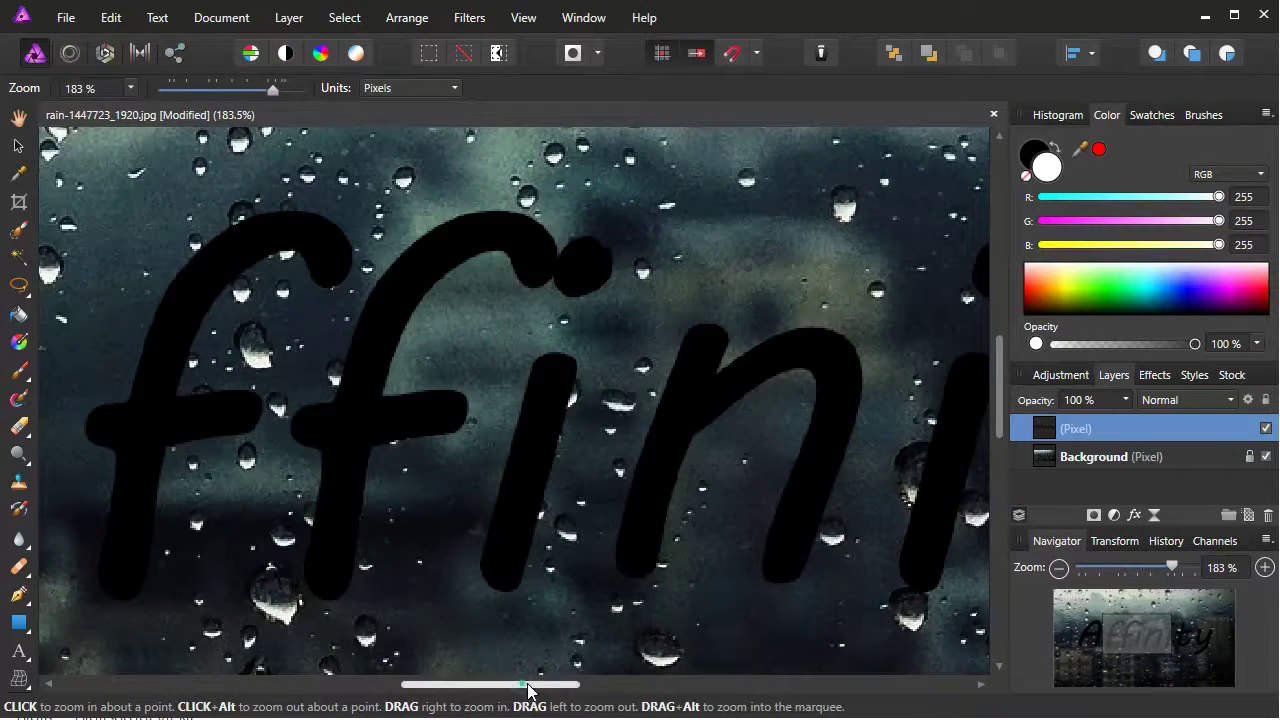
pyautogui.moveTo(523, 686); pyautogui.dragTo(561, 686)
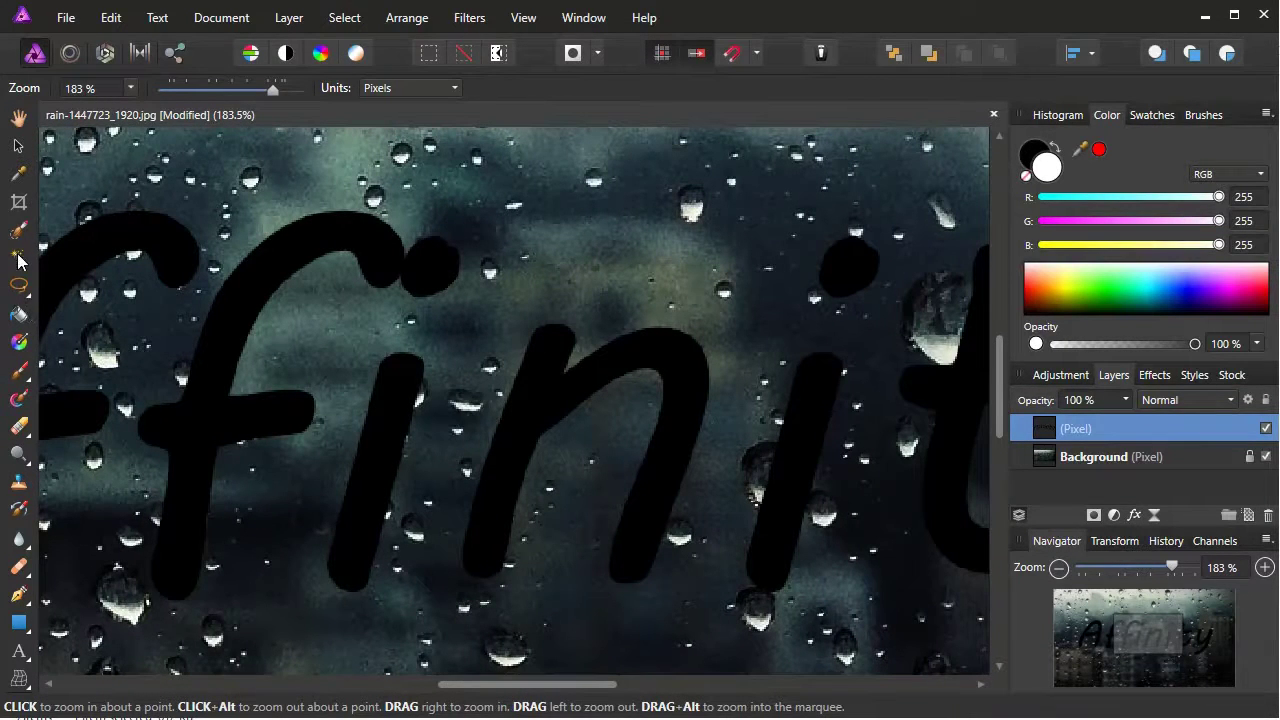
pyautogui.click(18, 285)
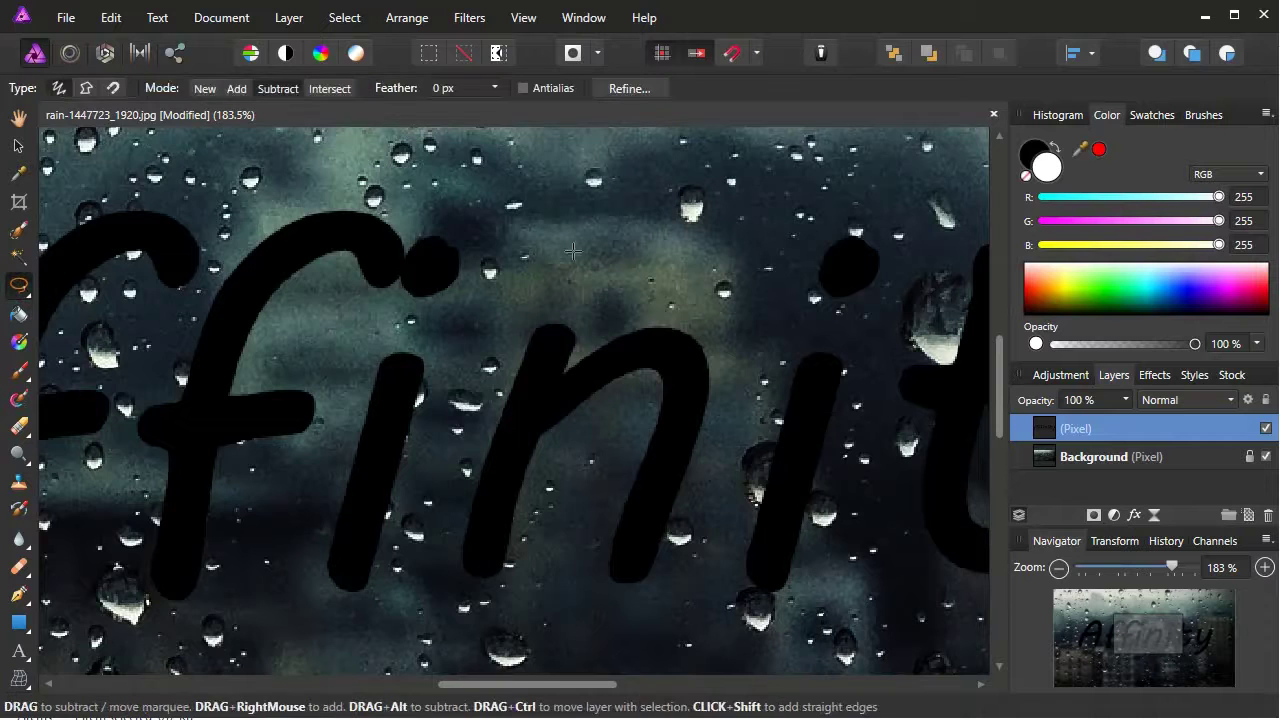
pyautogui.click(204, 89)
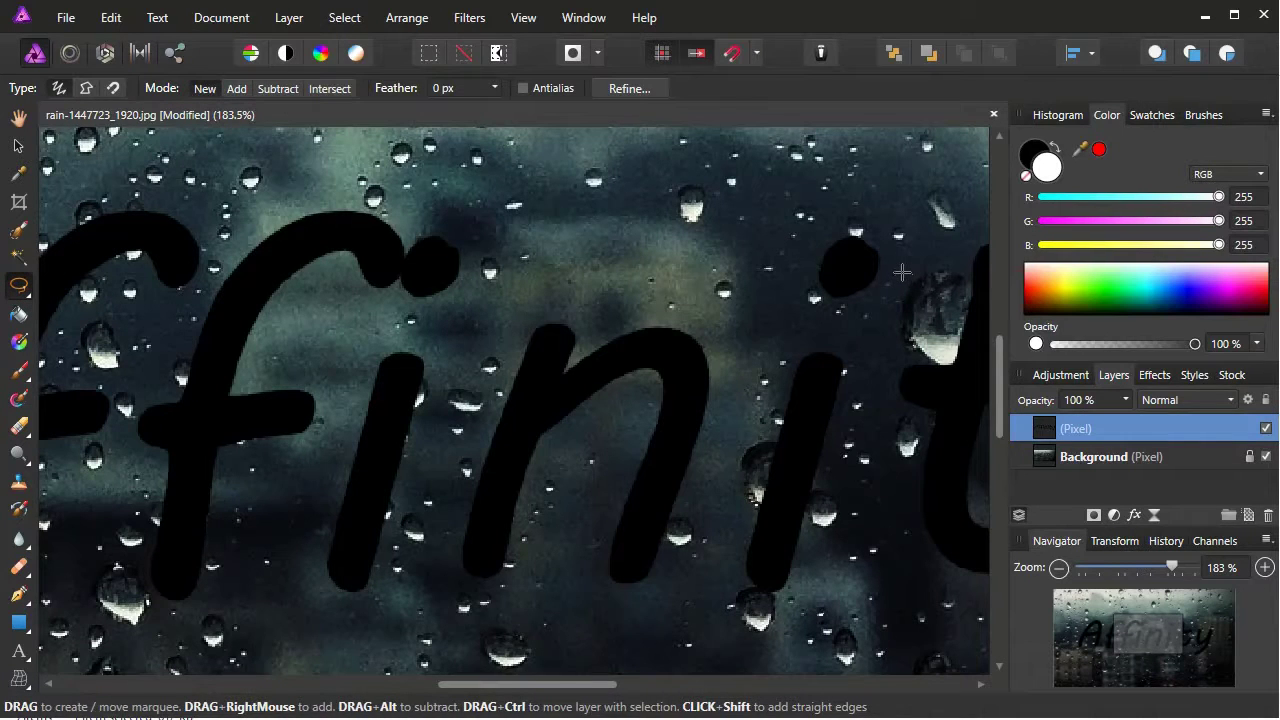
pyautogui.moveTo(901, 271); pyautogui.dragTo(411, 310)
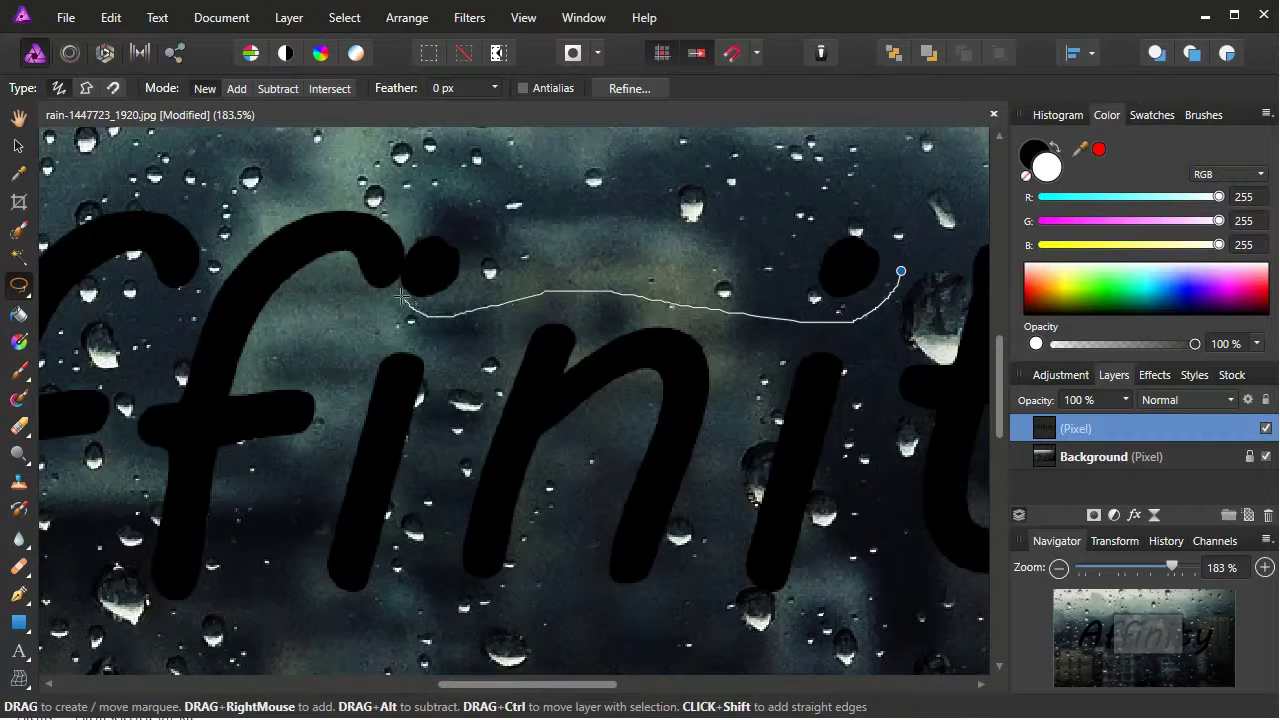
pyautogui.moveTo(411, 248)
pyautogui.mouseDown()
pyautogui.moveTo(445, 206)
pyautogui.moveTo(775, 185)
pyautogui.moveTo(910, 194)
pyautogui.mouseUp()
pyautogui.moveTo(909, 247); pyautogui.dragTo(910, 249)
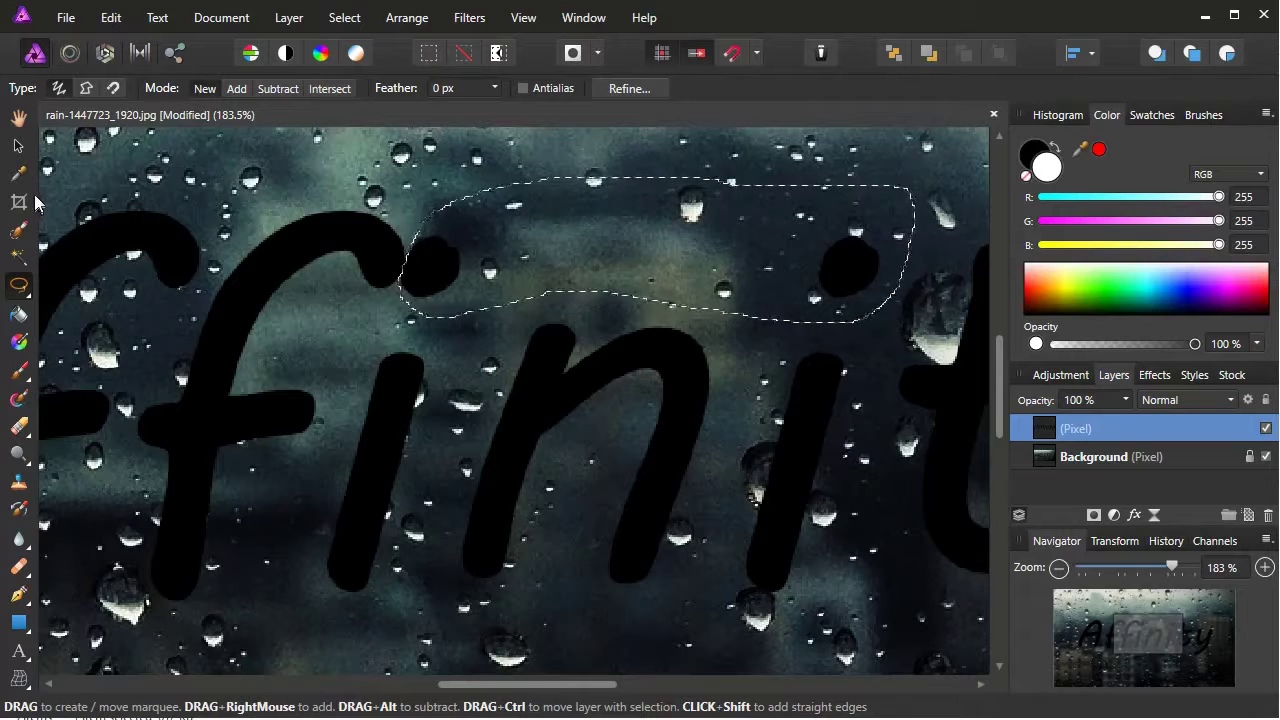
# - Drag the selected i dots down toward their stems and activate the Background layer
pyautogui.click(18, 146)
pyautogui.moveTo(442, 267); pyautogui.dragTo(431, 319)
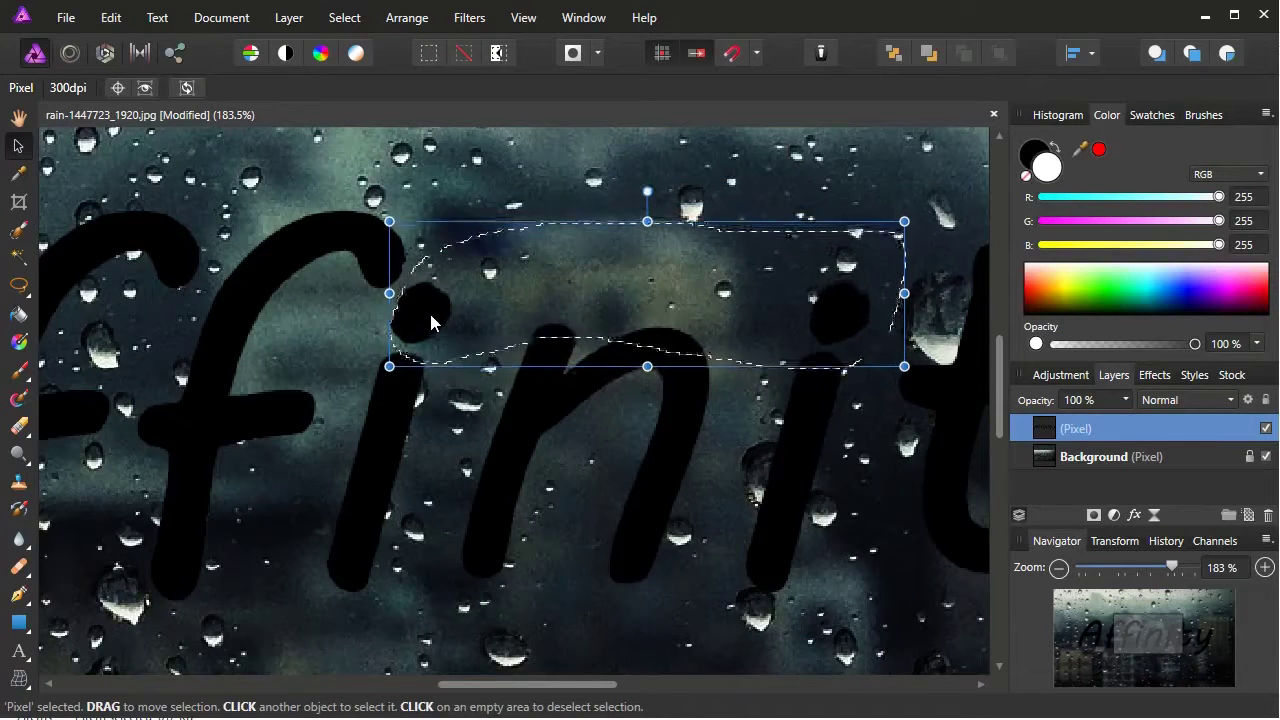
pyautogui.click(486, 195)
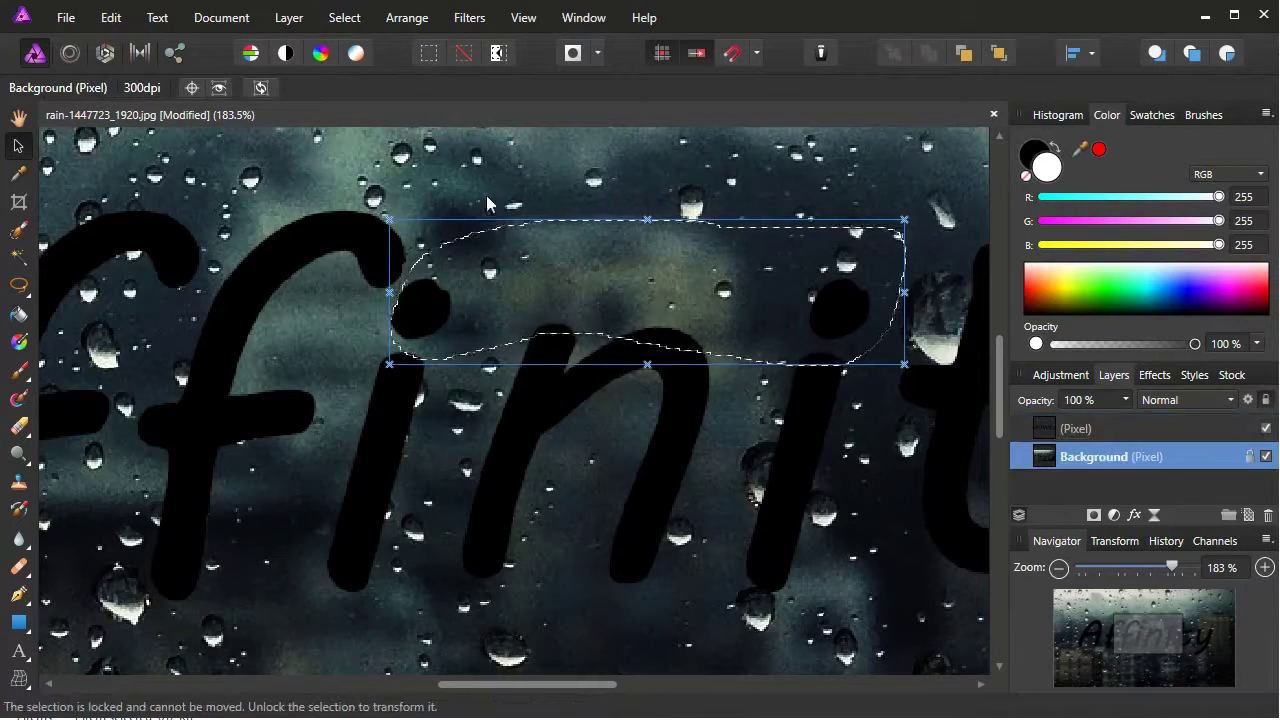
pyautogui.click(18, 118)
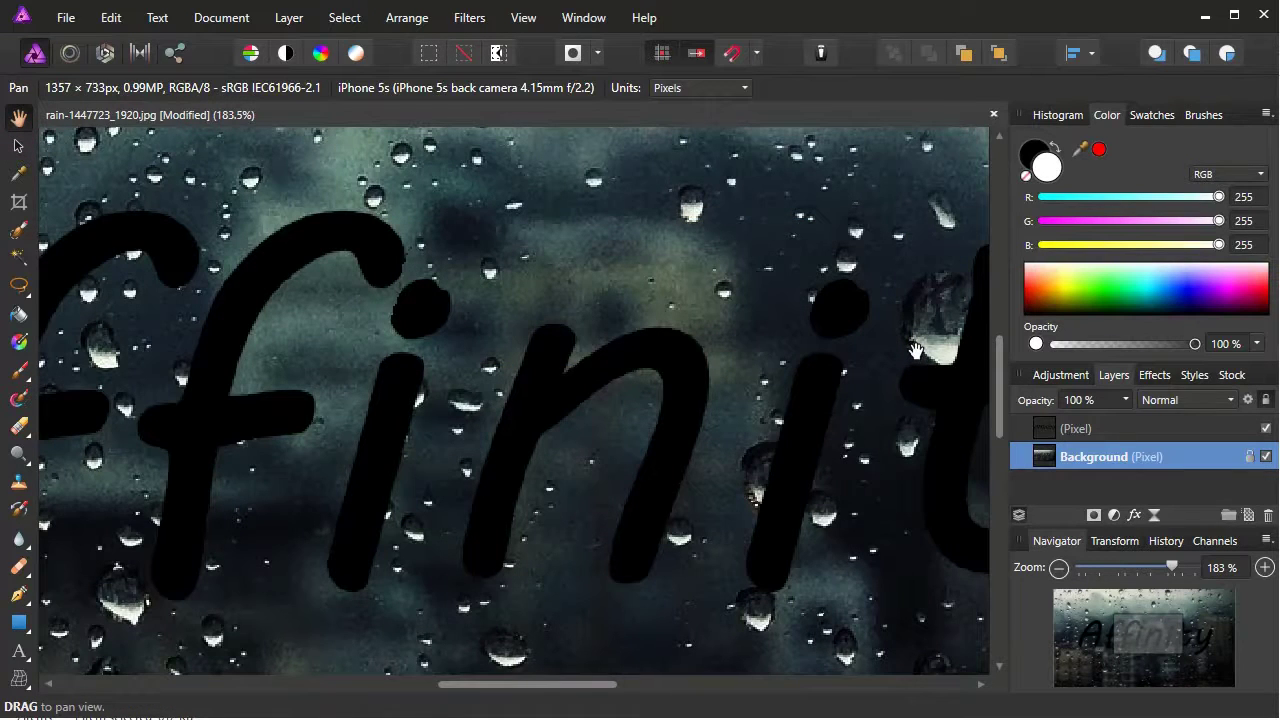
# - Reset to 100%, then zoom in to 150% around the letter A
pyautogui.hotkey('ctrl', '1')
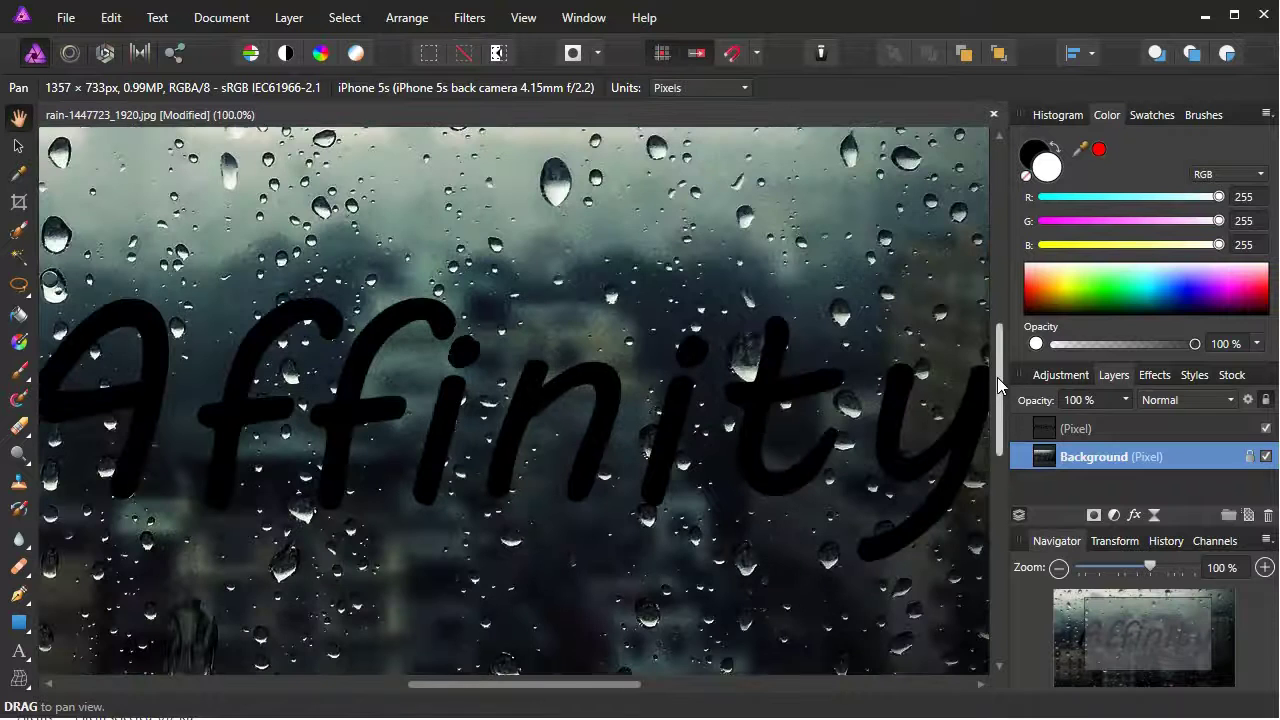
pyautogui.moveTo(997, 377); pyautogui.dragTo(997, 453)
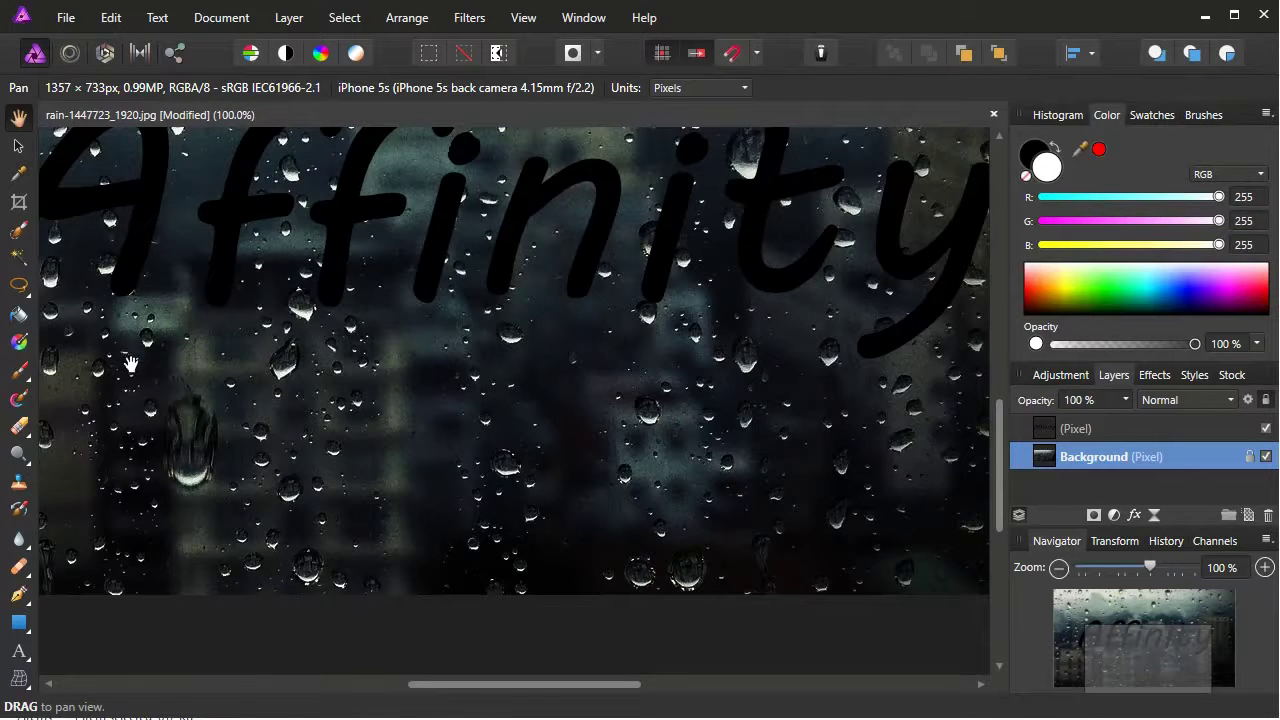
pyautogui.press('x')
pyautogui.press('z')
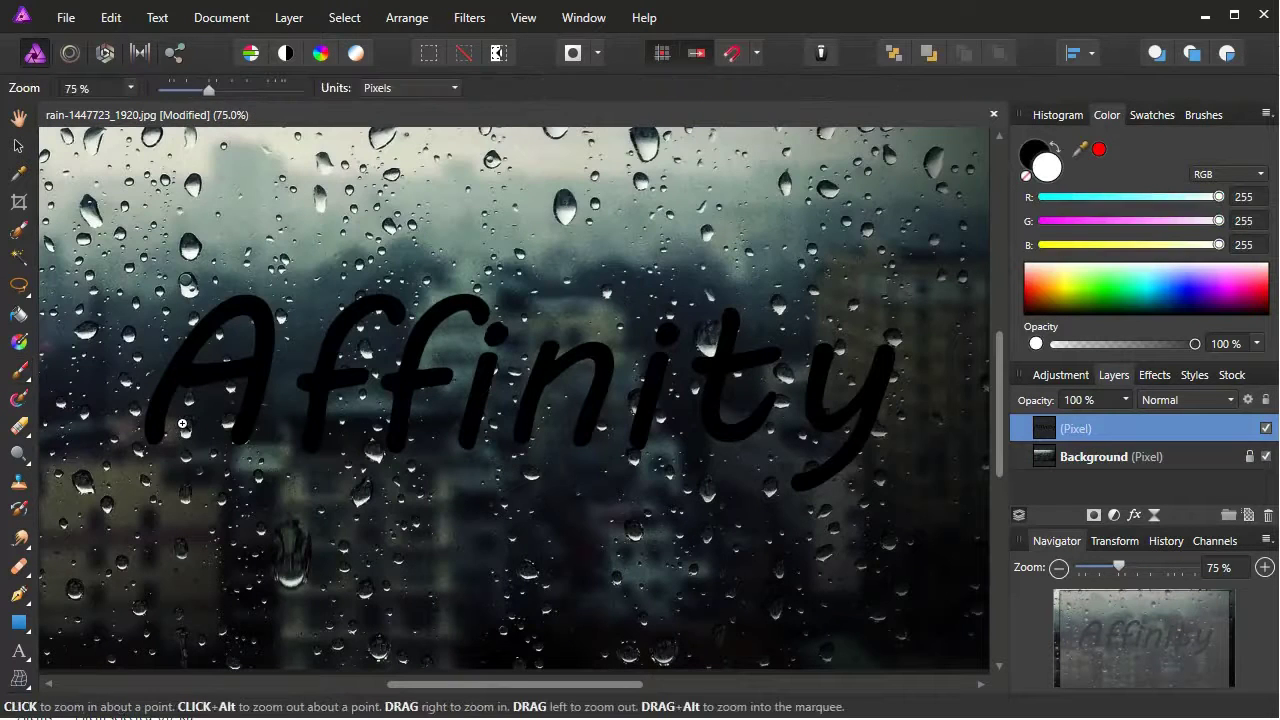
pyautogui.moveTo(164, 425); pyautogui.dragTo(797, 411)
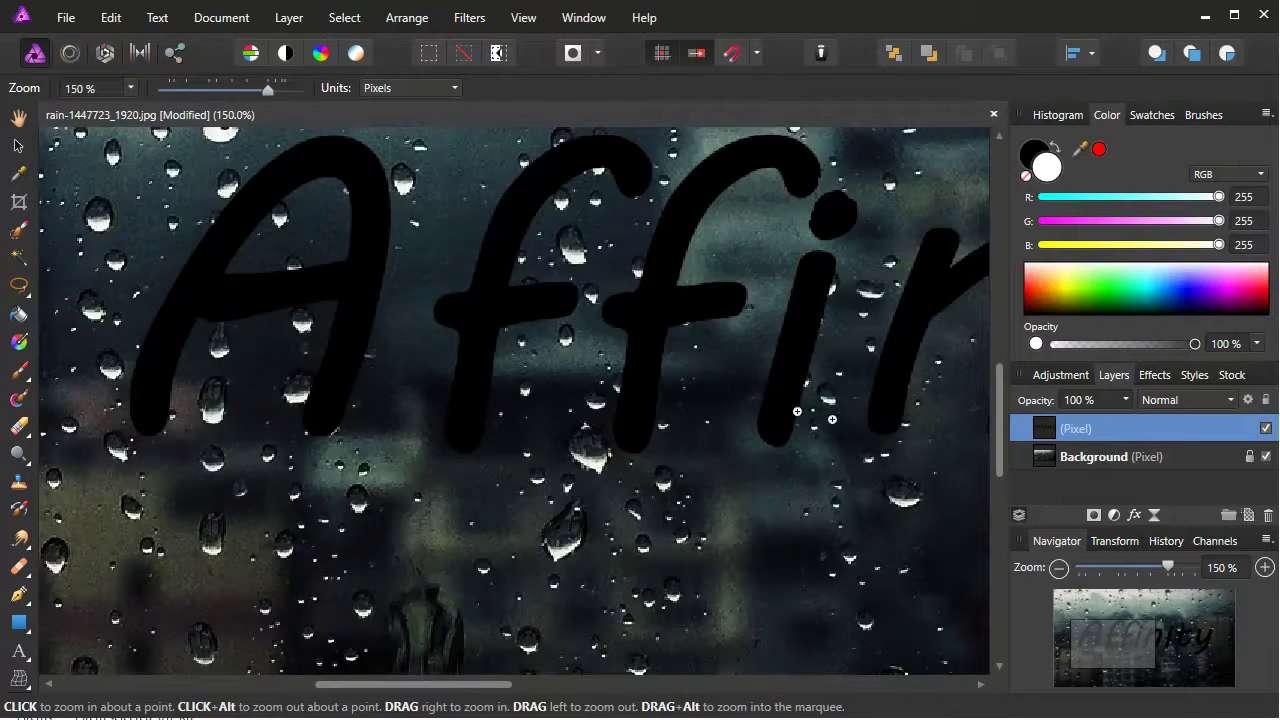
# - Paint black drips from the A's left leg and both f crossbars, undoing part of one
pyautogui.press('x')
pyautogui.press('b')
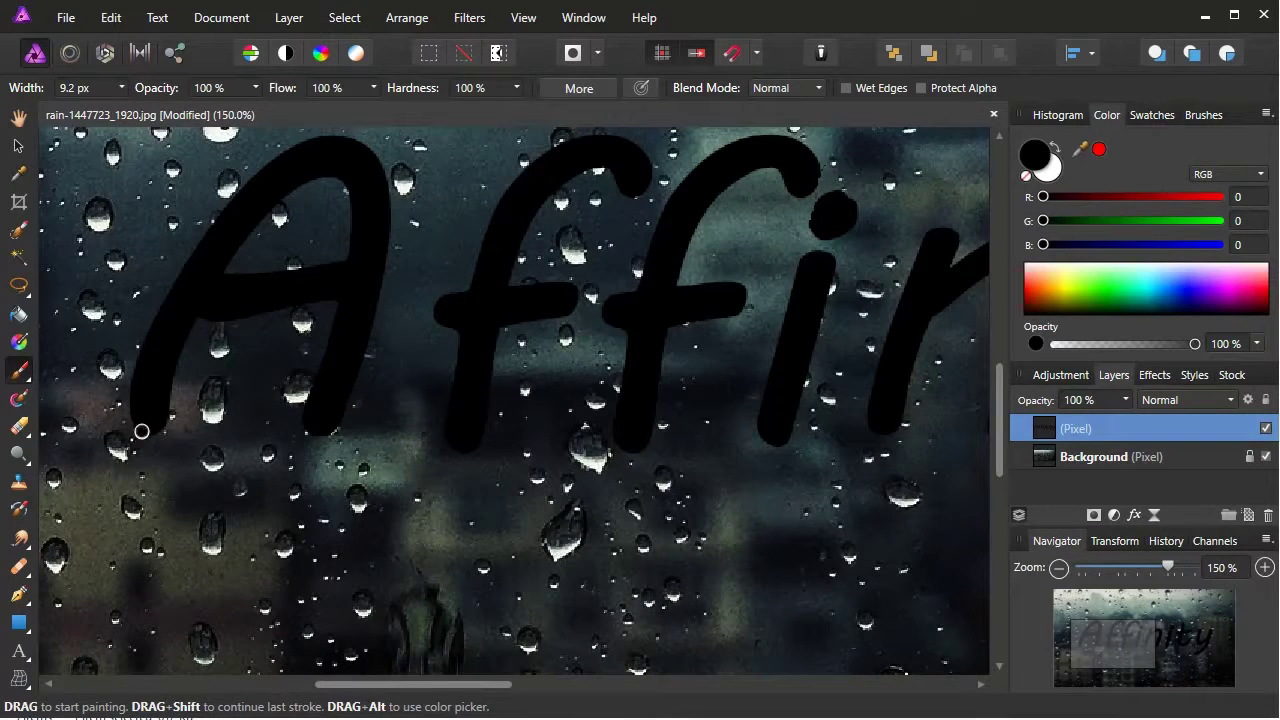
pyautogui.moveTo(141, 426); pyautogui.dragTo(137, 487)
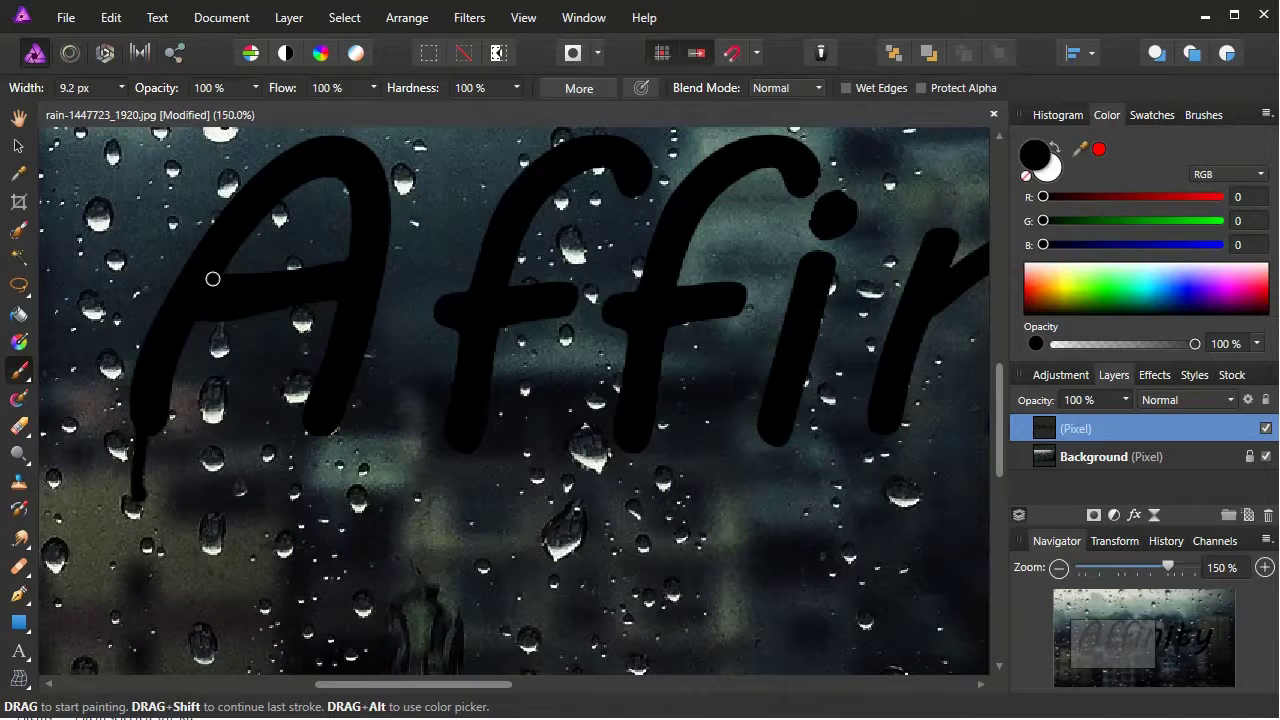
pyautogui.moveTo(437, 311); pyautogui.dragTo(436, 347)
pyautogui.moveTo(710, 312)
pyautogui.mouseDown()
pyautogui.moveTo(708, 362)
pyautogui.moveTo(711, 343)
pyautogui.mouseUp()
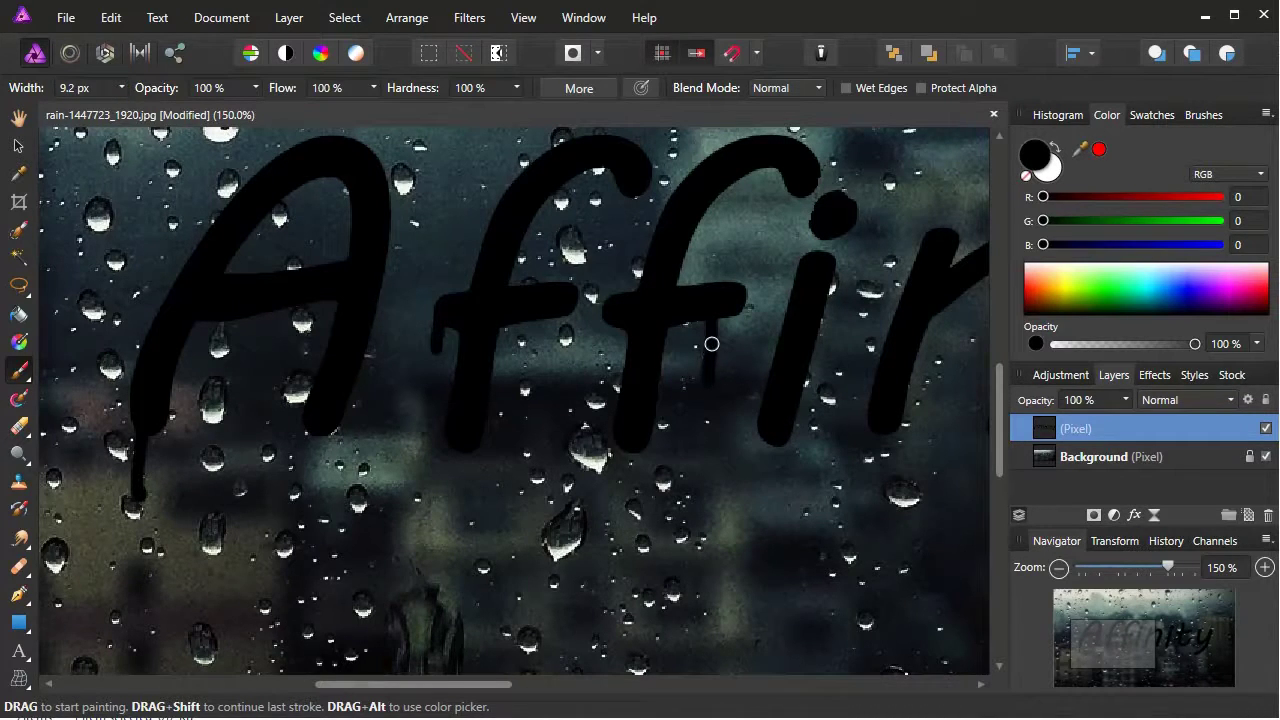
pyautogui.hotkey('ctrl', 'z')
pyautogui.moveTo(474, 684); pyautogui.dragTo(609, 684)
# - Repaint a longer i-stem drip, extend the n stem, dab the t and drip the y's tail
pyautogui.hotkey('ctrl', 'z')
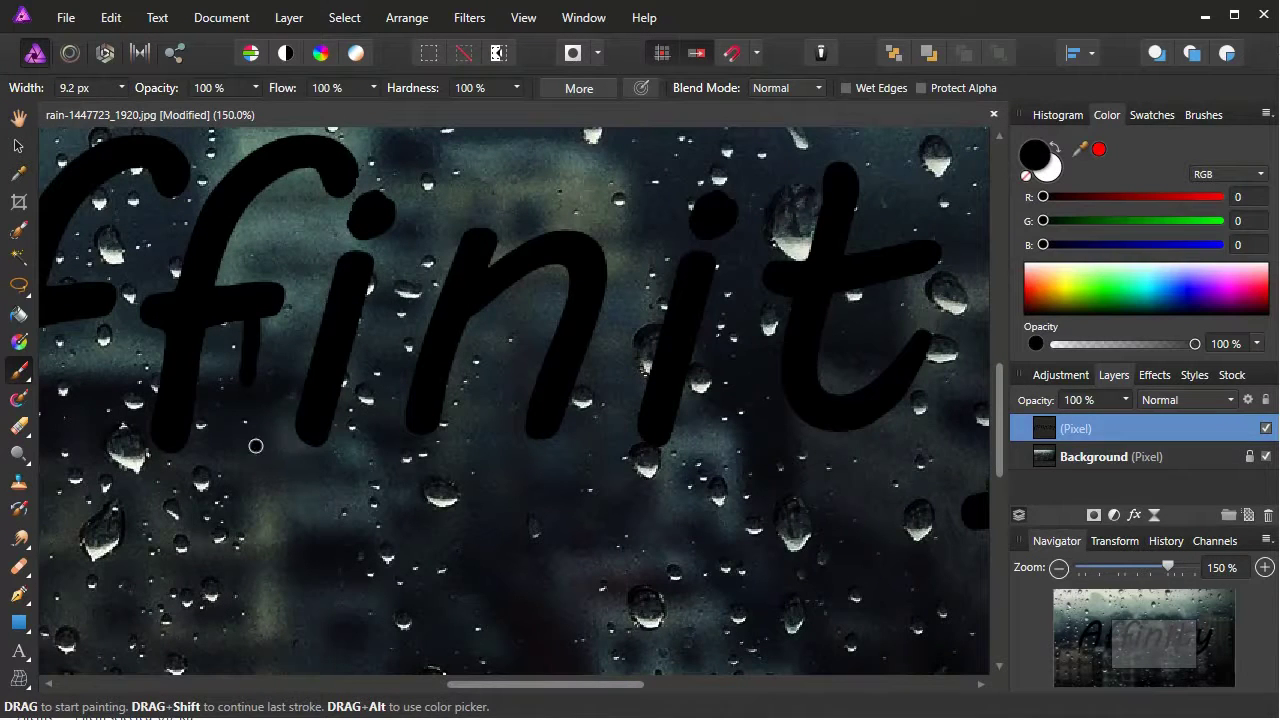
pyautogui.moveTo(322, 436); pyautogui.dragTo(321, 490)
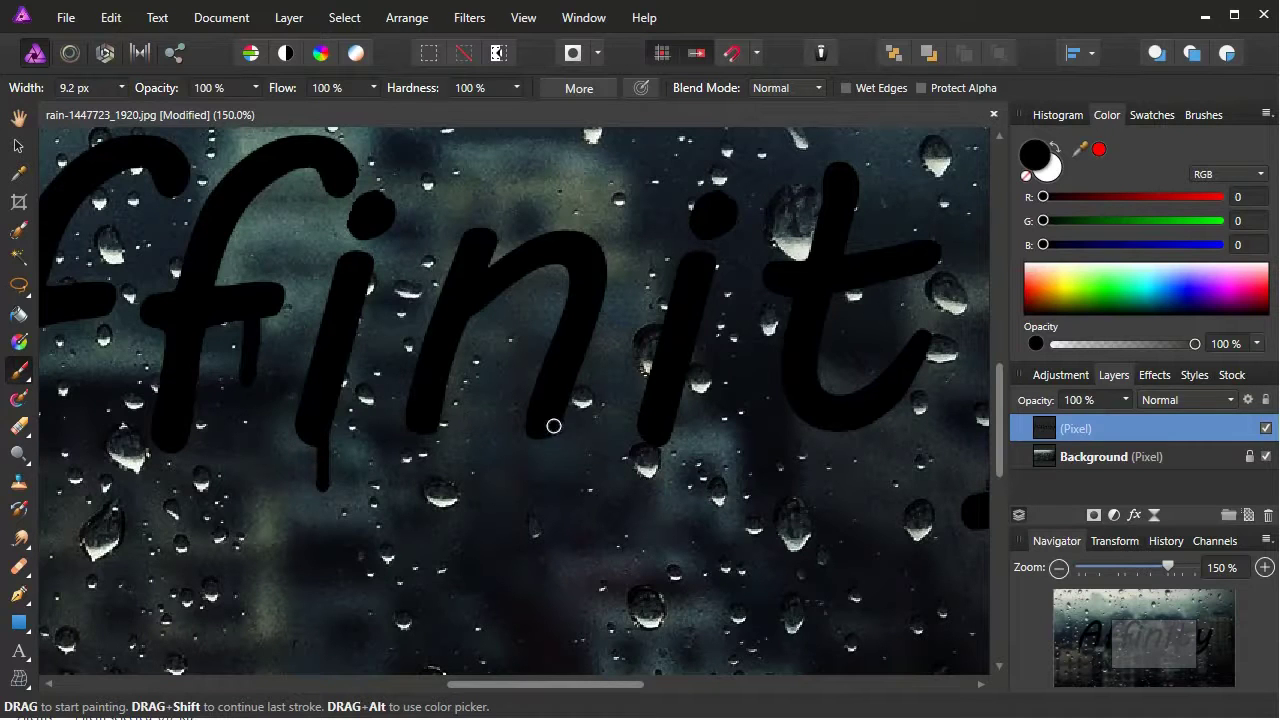
pyautogui.moveTo(553, 426); pyautogui.dragTo(553, 458)
pyautogui.click(769, 281)
pyautogui.moveTo(551, 686); pyautogui.dragTo(727, 686)
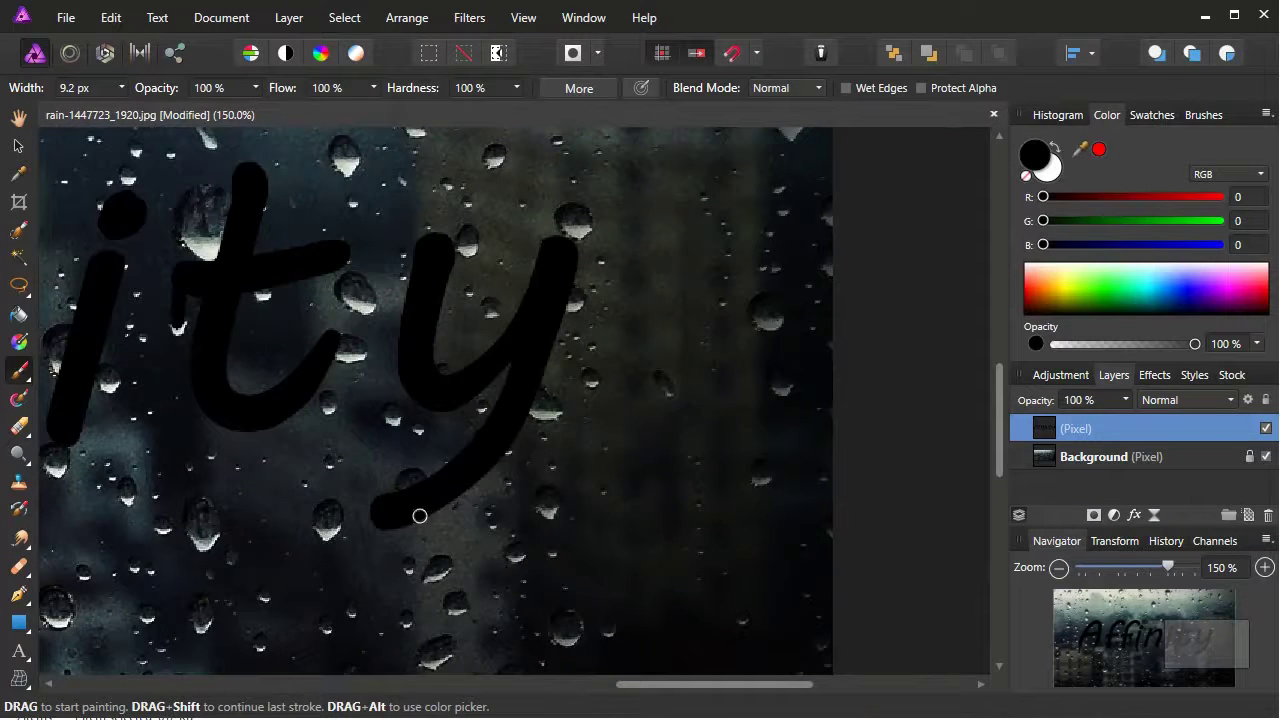
pyautogui.moveTo(395, 525); pyautogui.dragTo(393, 599)
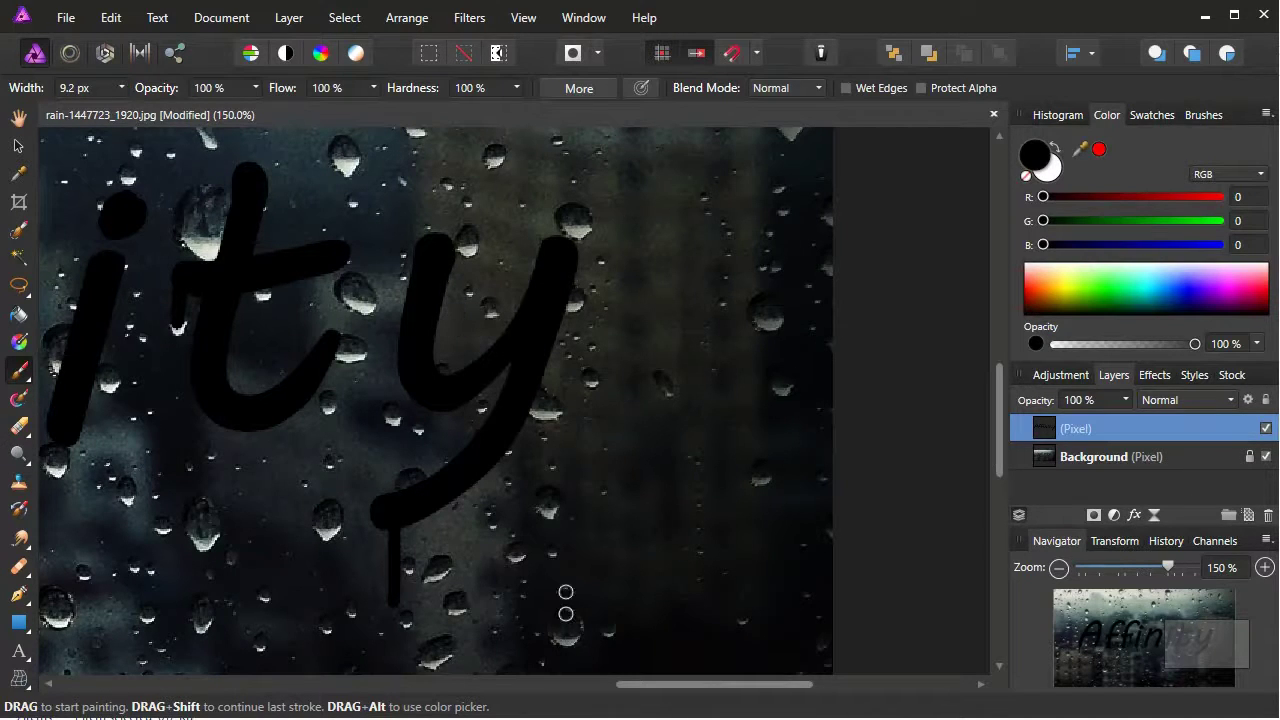
pyautogui.moveTo(710, 686); pyautogui.dragTo(554, 700)
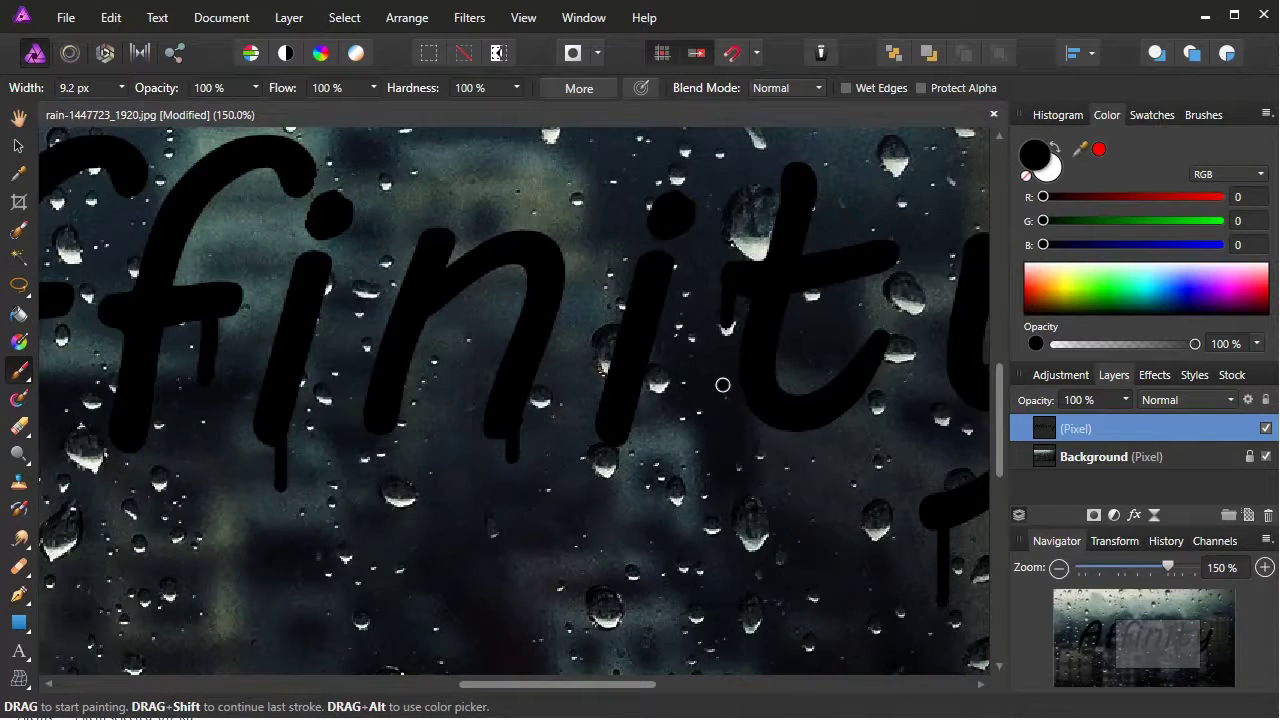
pyautogui.scroll(-4, 723, 384)
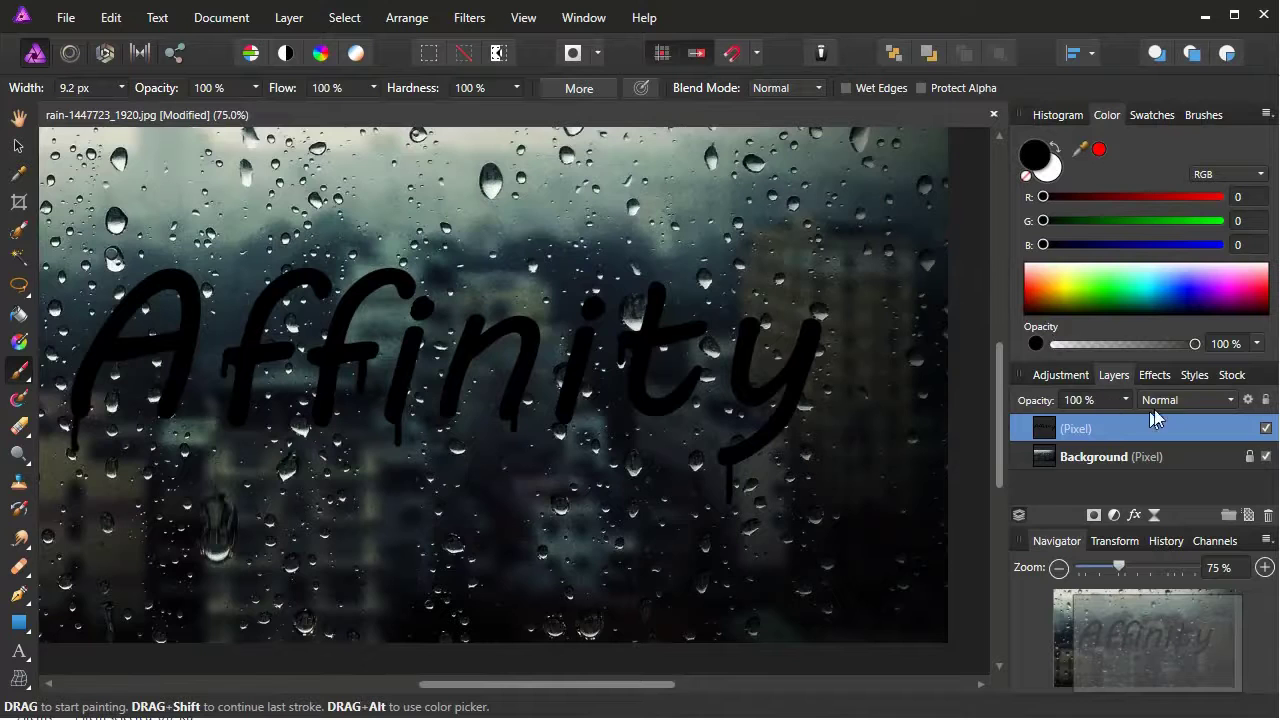
# - Set the dripping lettering layer's blend mode to Soft Light
pyautogui.click(1198, 402)
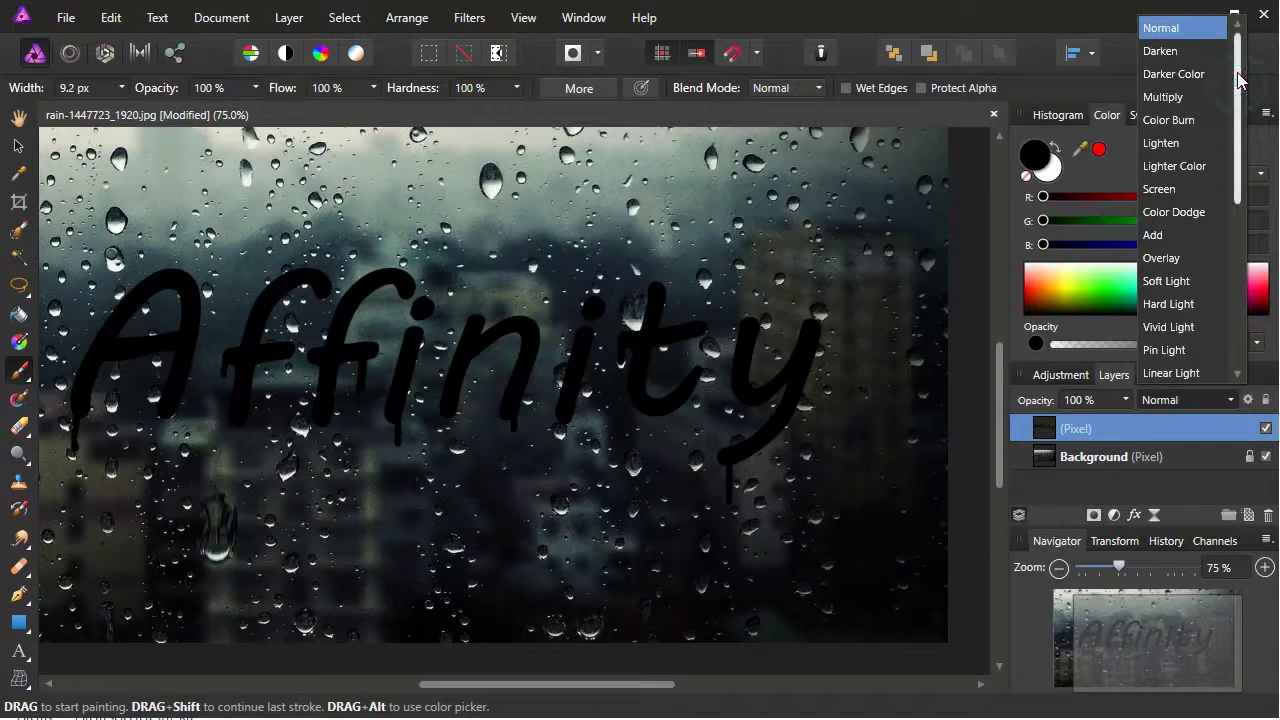
pyautogui.scroll(-1, 1240, 90)
pyautogui.scroll(-1, 1240, 90)
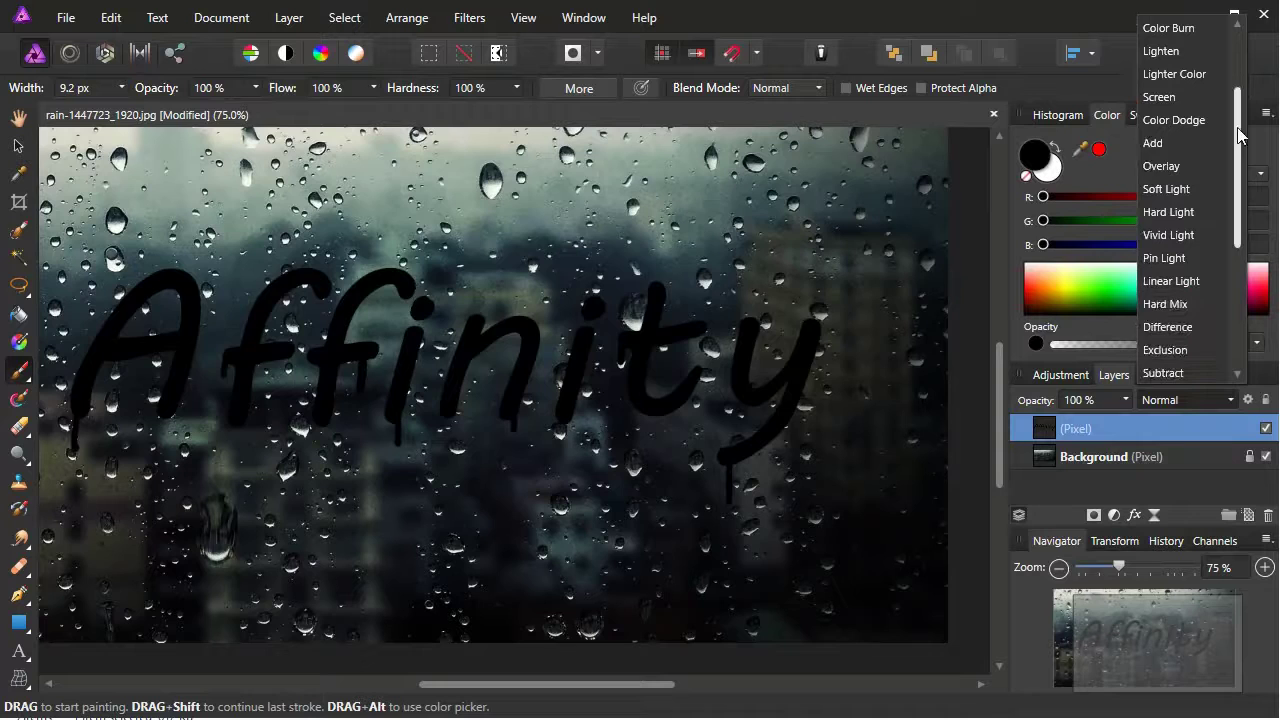
pyautogui.click(1170, 189)
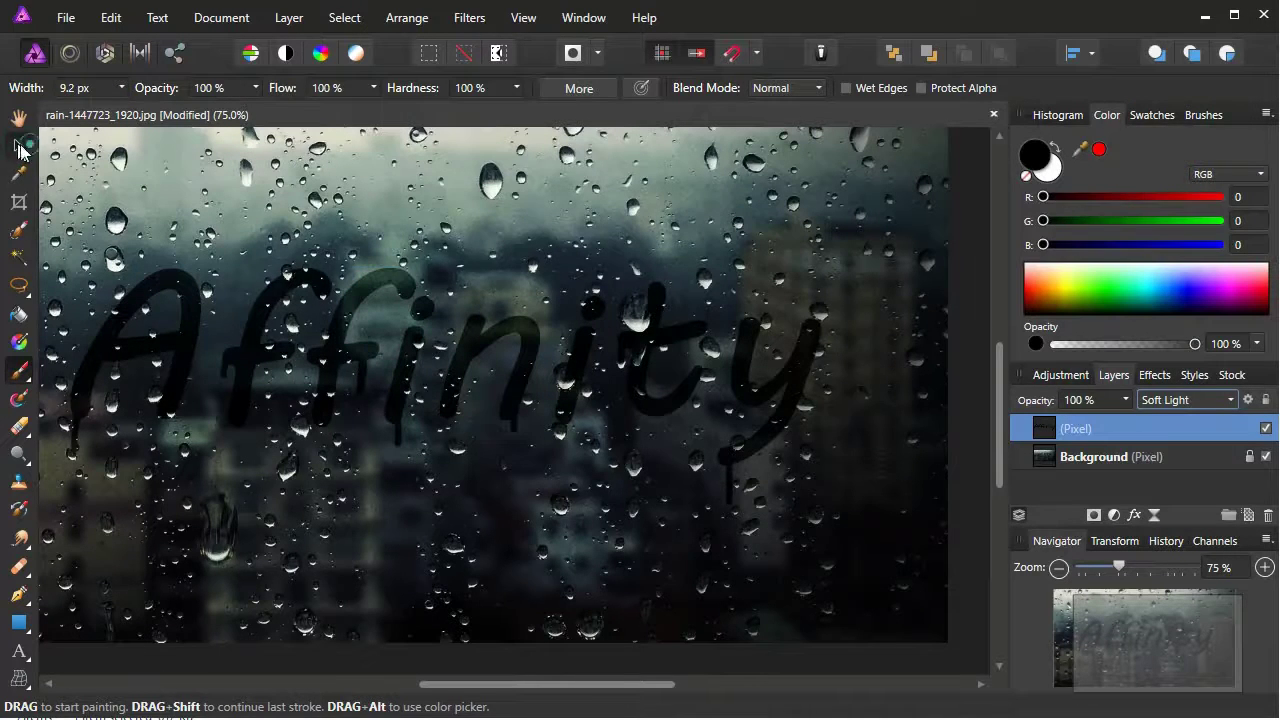
pyautogui.click(18, 146)
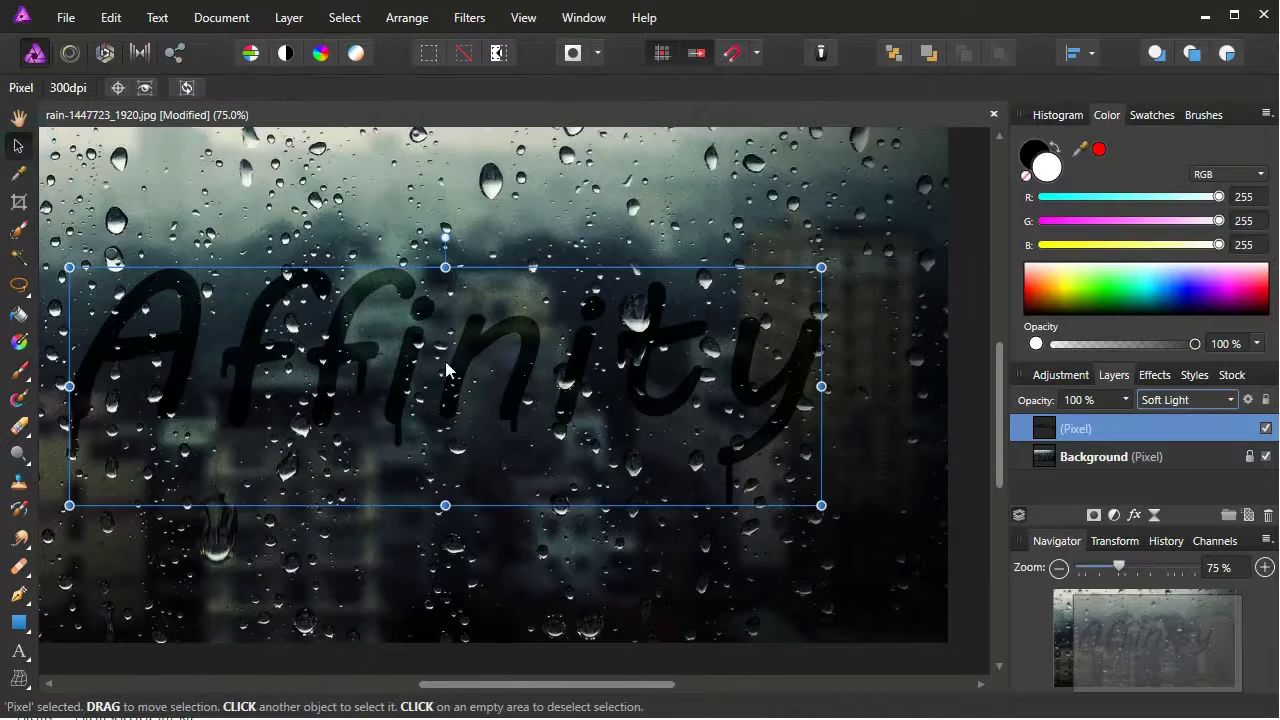
# - Select the Affinity lettering layer and drag it a little lower on the photo
pyautogui.click(846, 212)
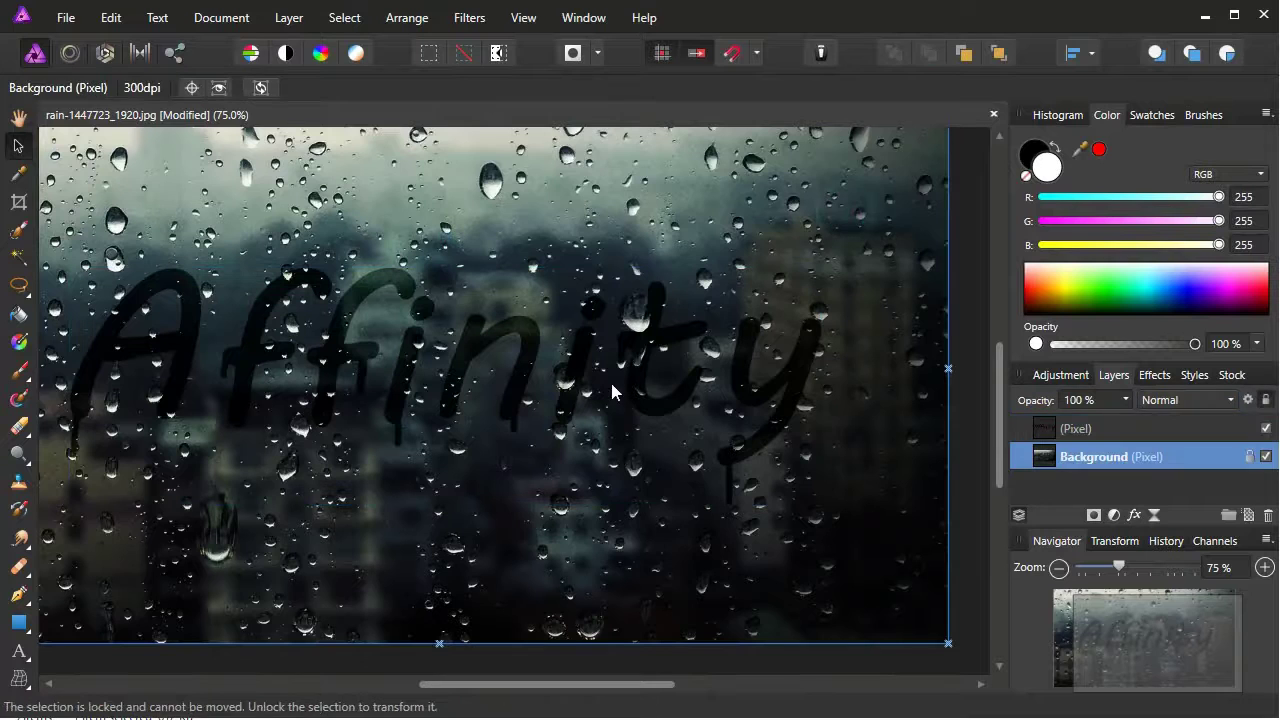
pyautogui.click(660, 403)
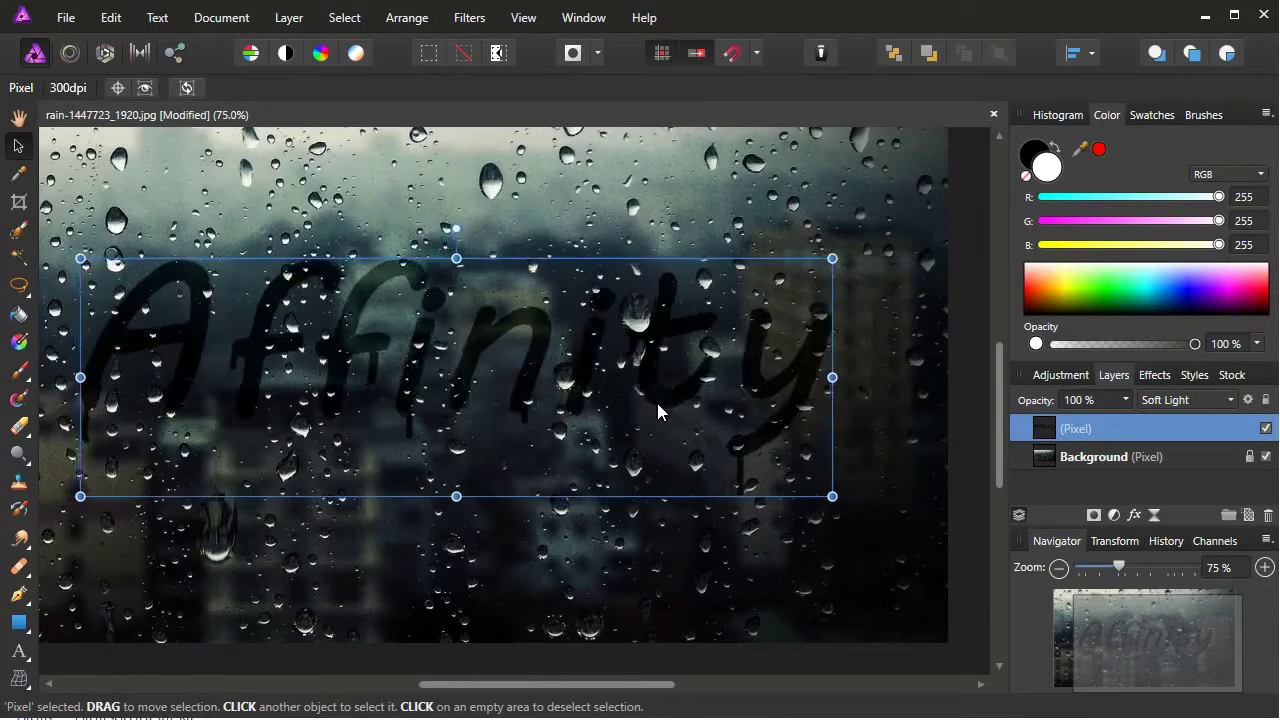
pyautogui.moveTo(658, 403); pyautogui.dragTo(661, 411)
pyautogui.moveTo(662, 420); pyautogui.dragTo(659, 457)
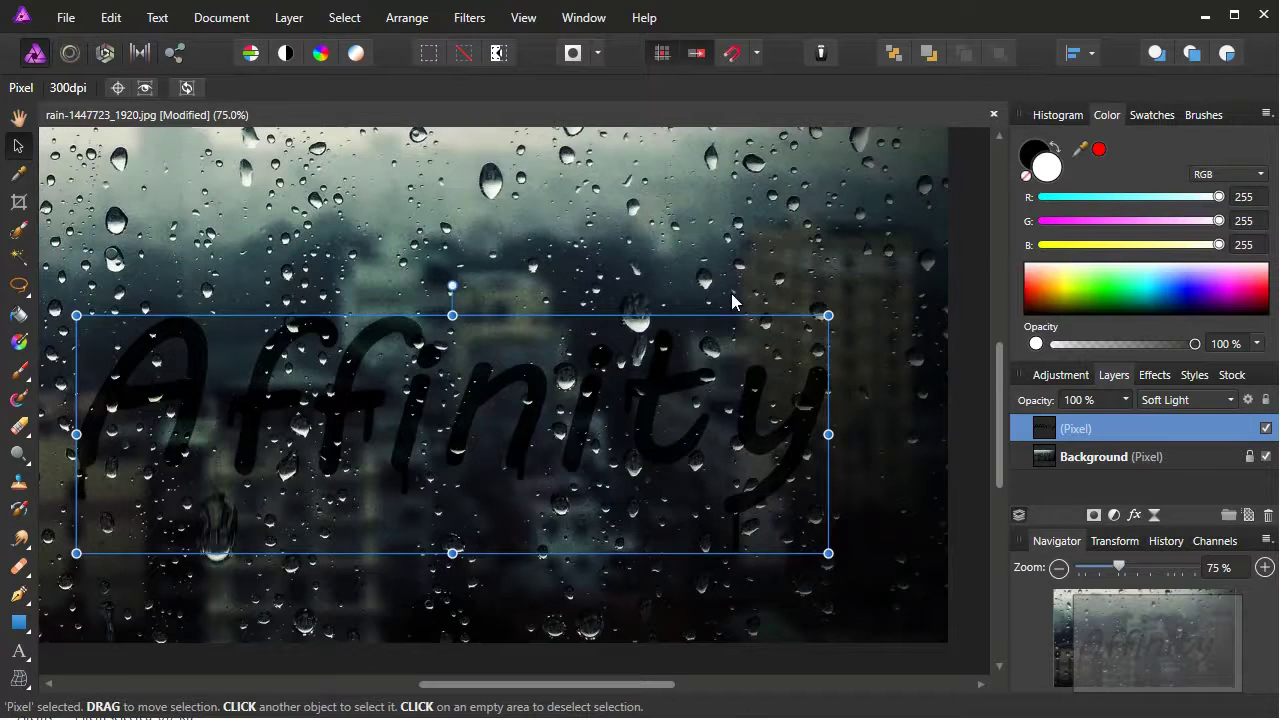
# - Clear the layer selection, zooming out to 50% and back to 100%
pyautogui.click(692, 243)
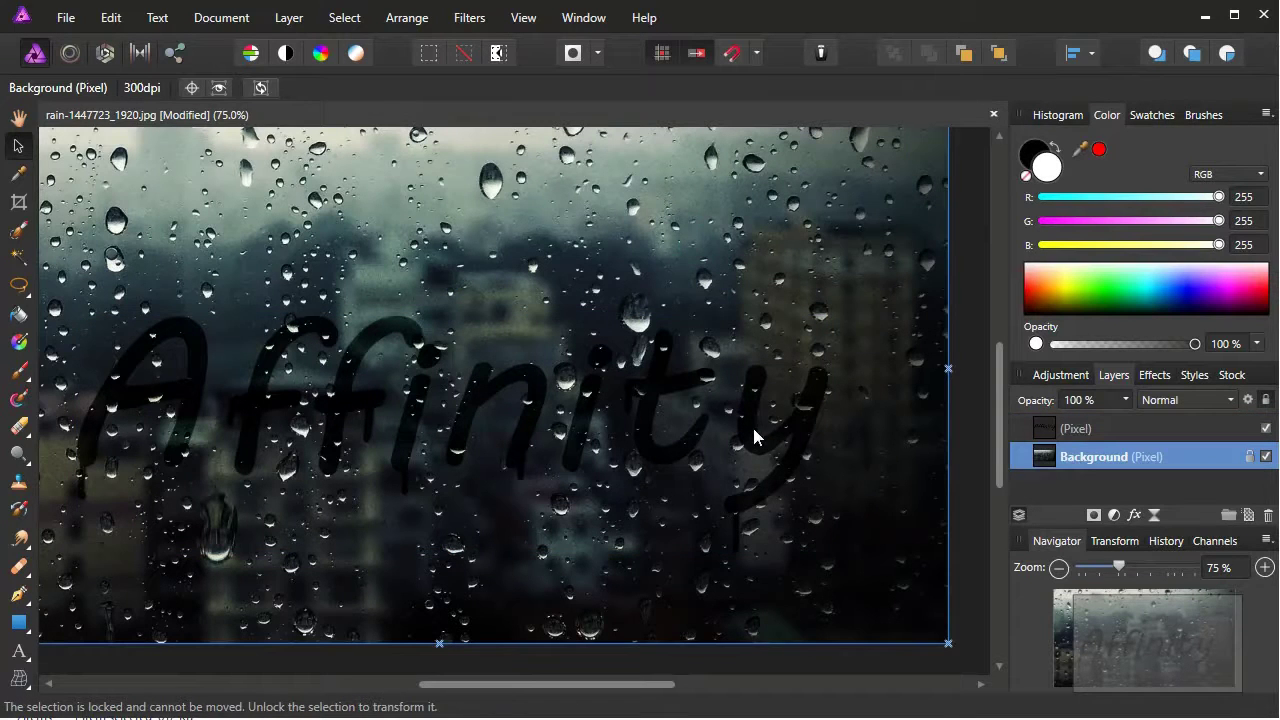
pyautogui.hotkey('ctrl', '-')
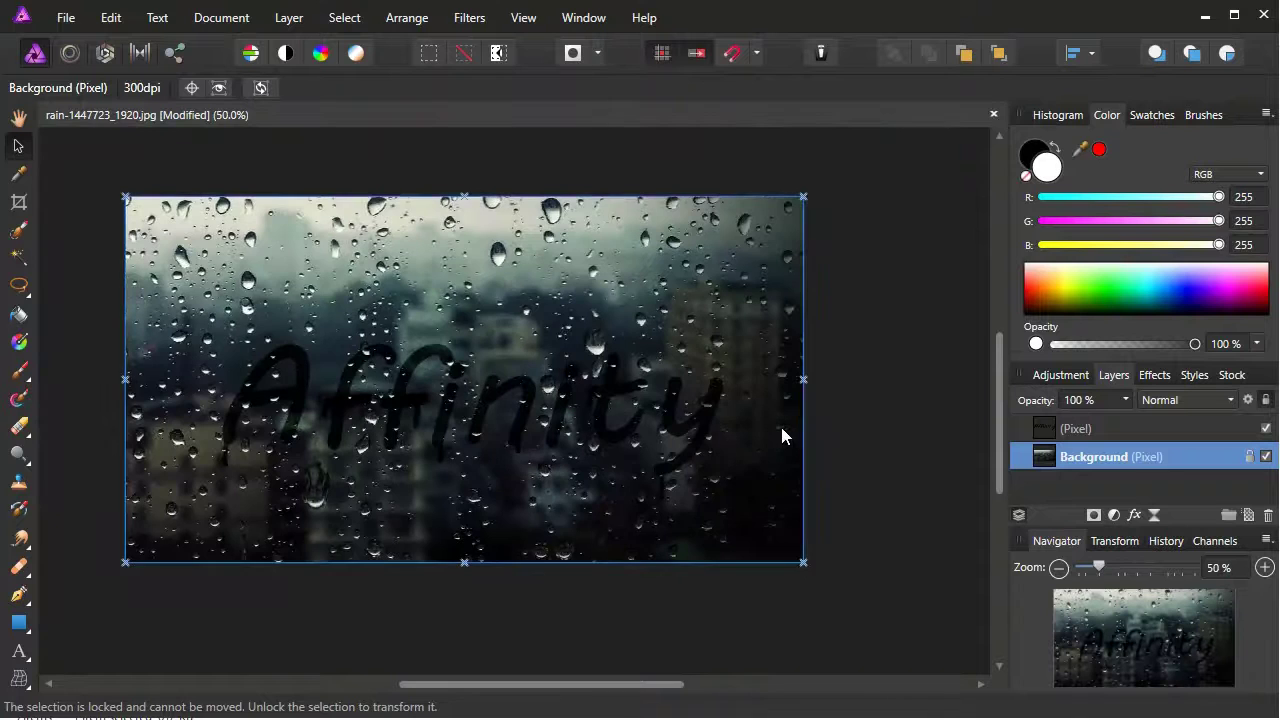
pyautogui.click(865, 430)
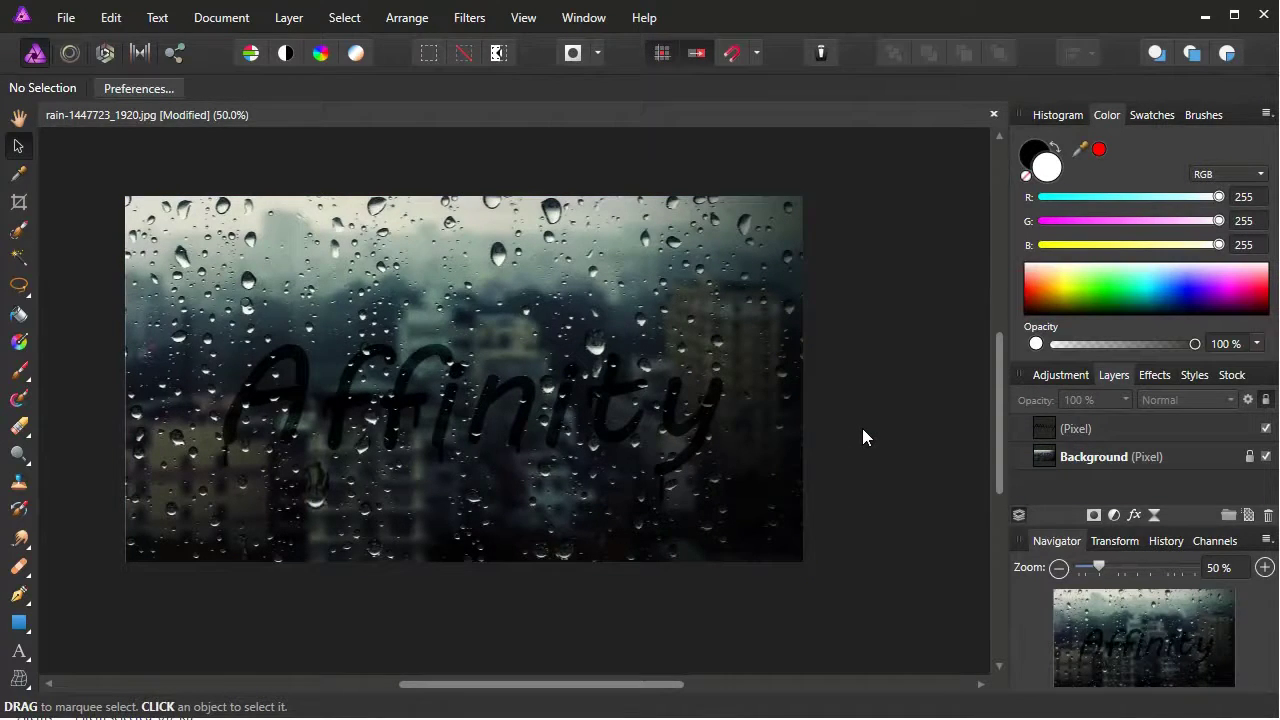
pyautogui.press('z')
pyautogui.hotkey('ctrl', '1')
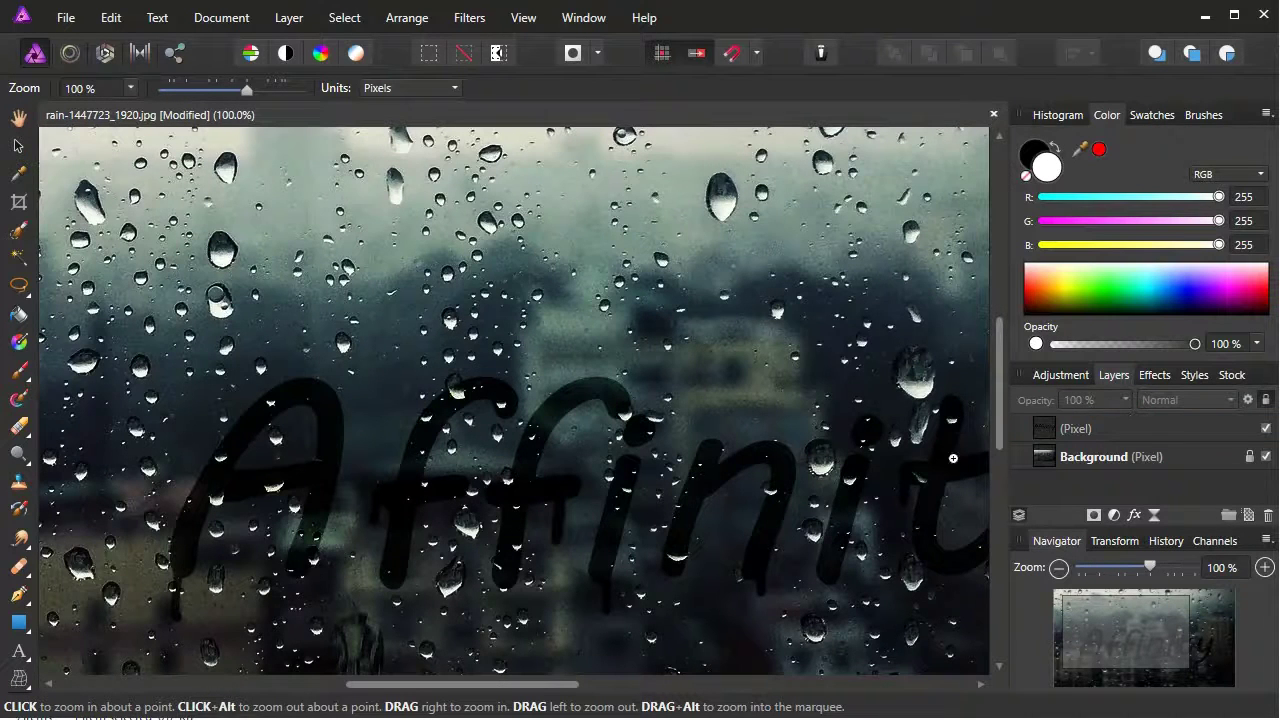
# - Reduce the lettering layer's opacity to about 85%, then select the background photo layer
pyautogui.click(1120, 430)
pyautogui.moveTo(1124, 410); pyautogui.dragTo(1107, 425)
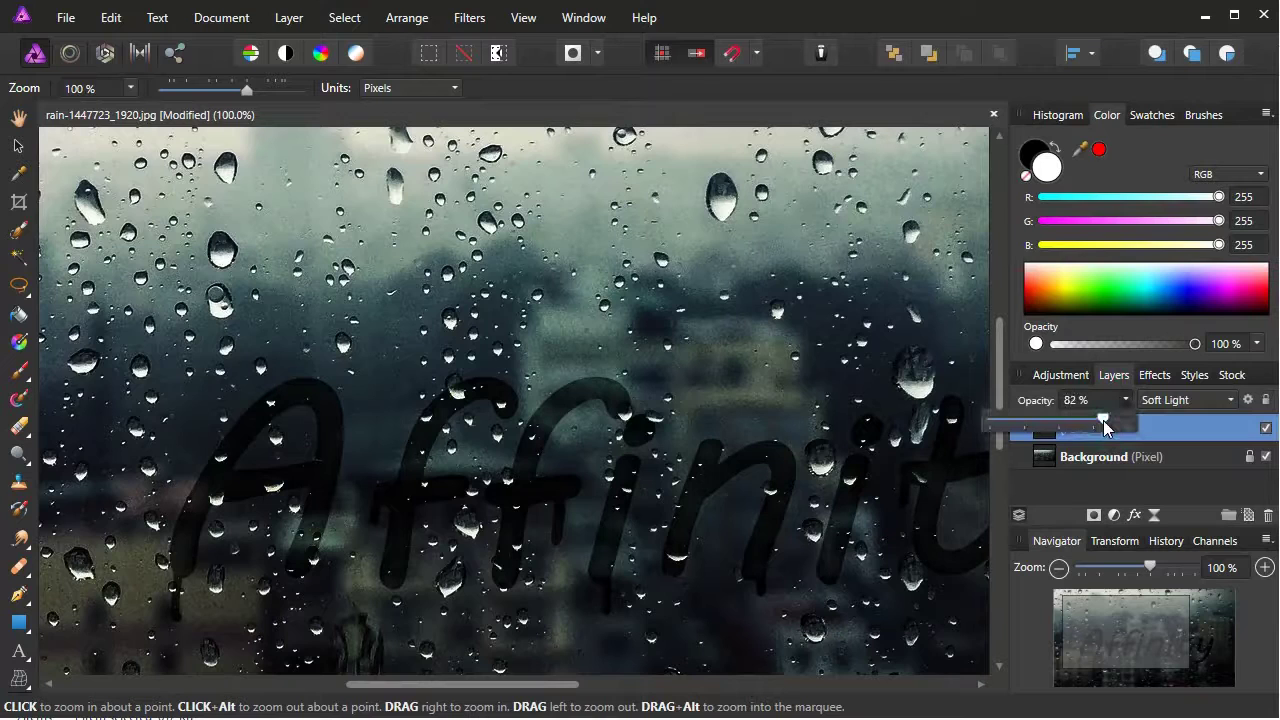
pyautogui.press('v')
pyautogui.click(593, 313)
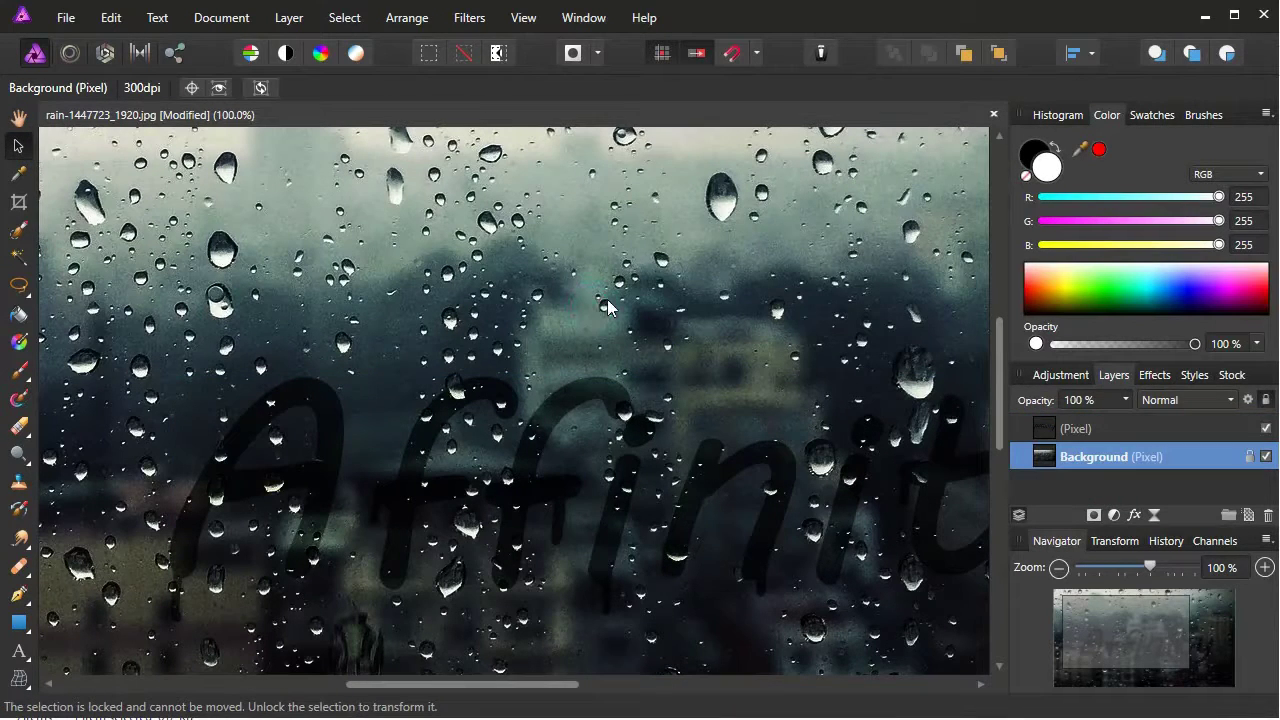
pyautogui.scroll(-2, 607, 300)
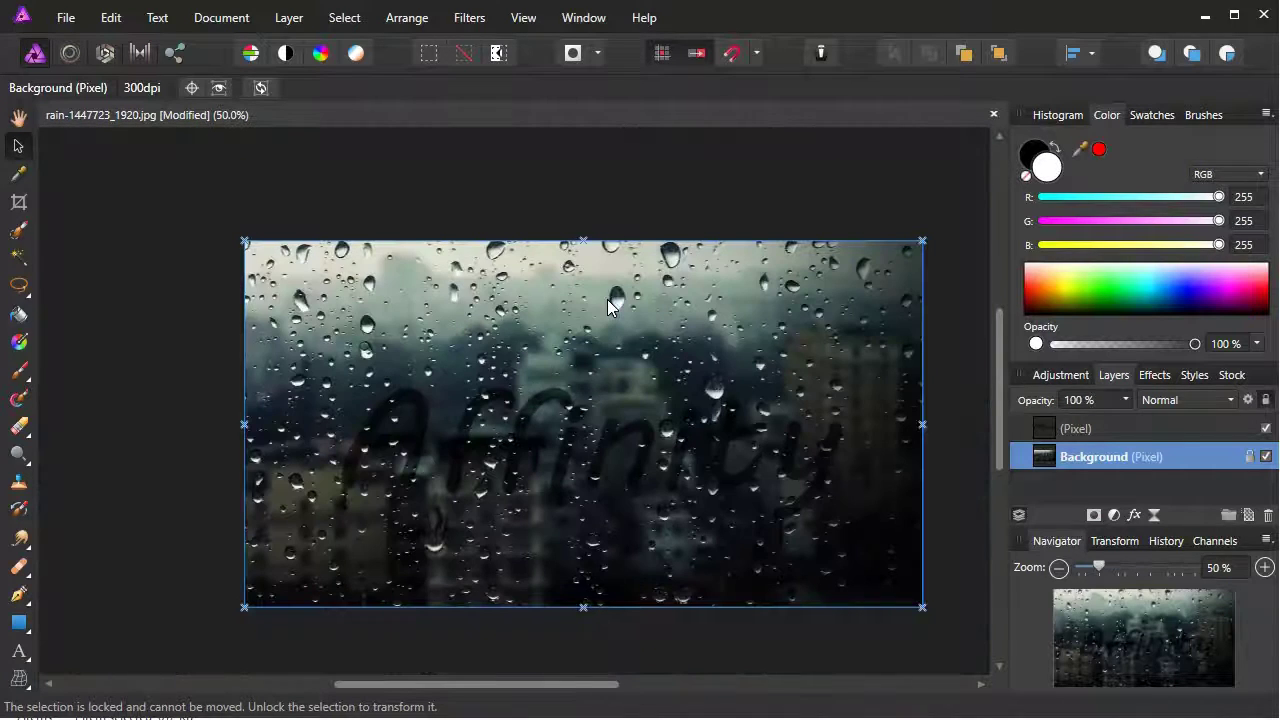